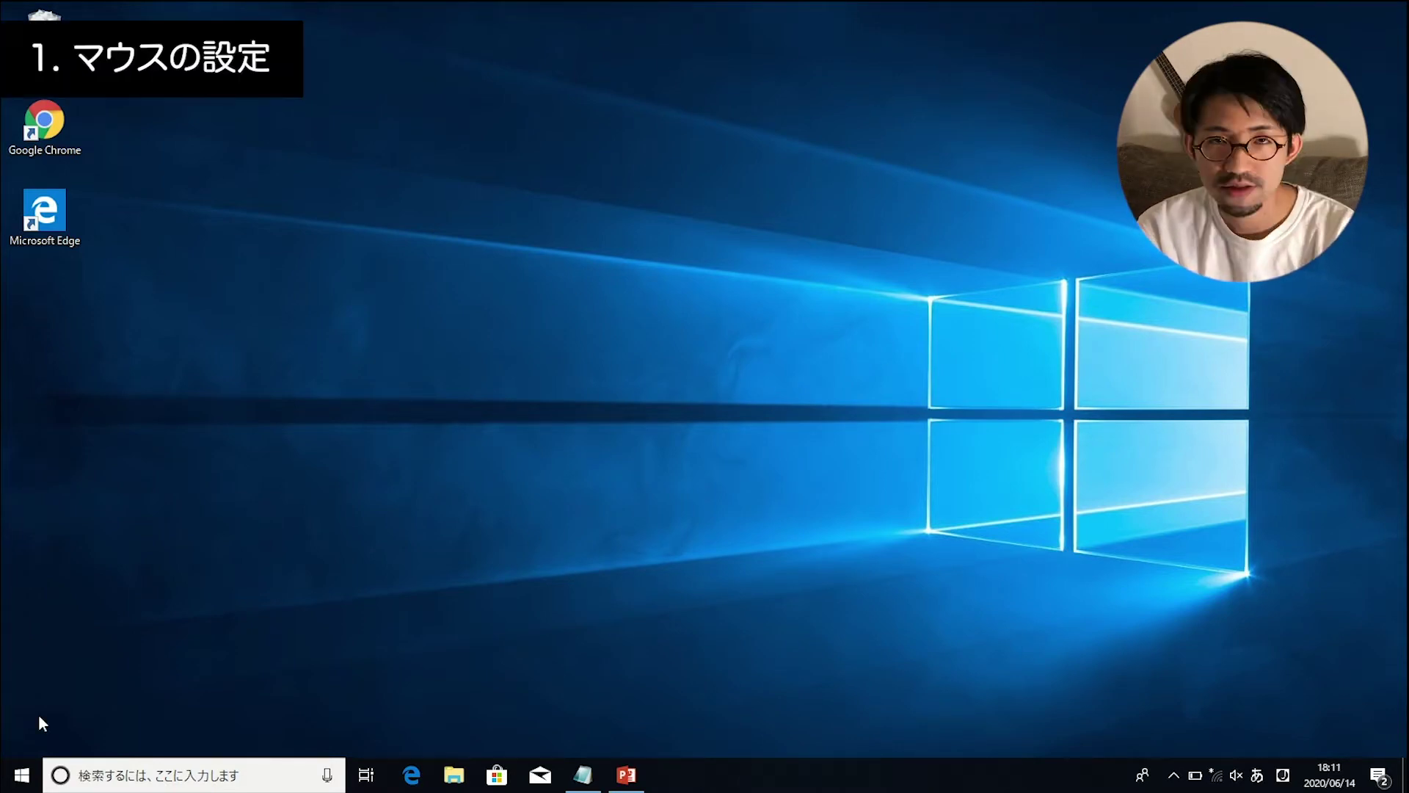
Search Windows for コントロール and open the Control Panel (コントロール パネル).
{"action": "left_click", "coordinate": [100, 776]}
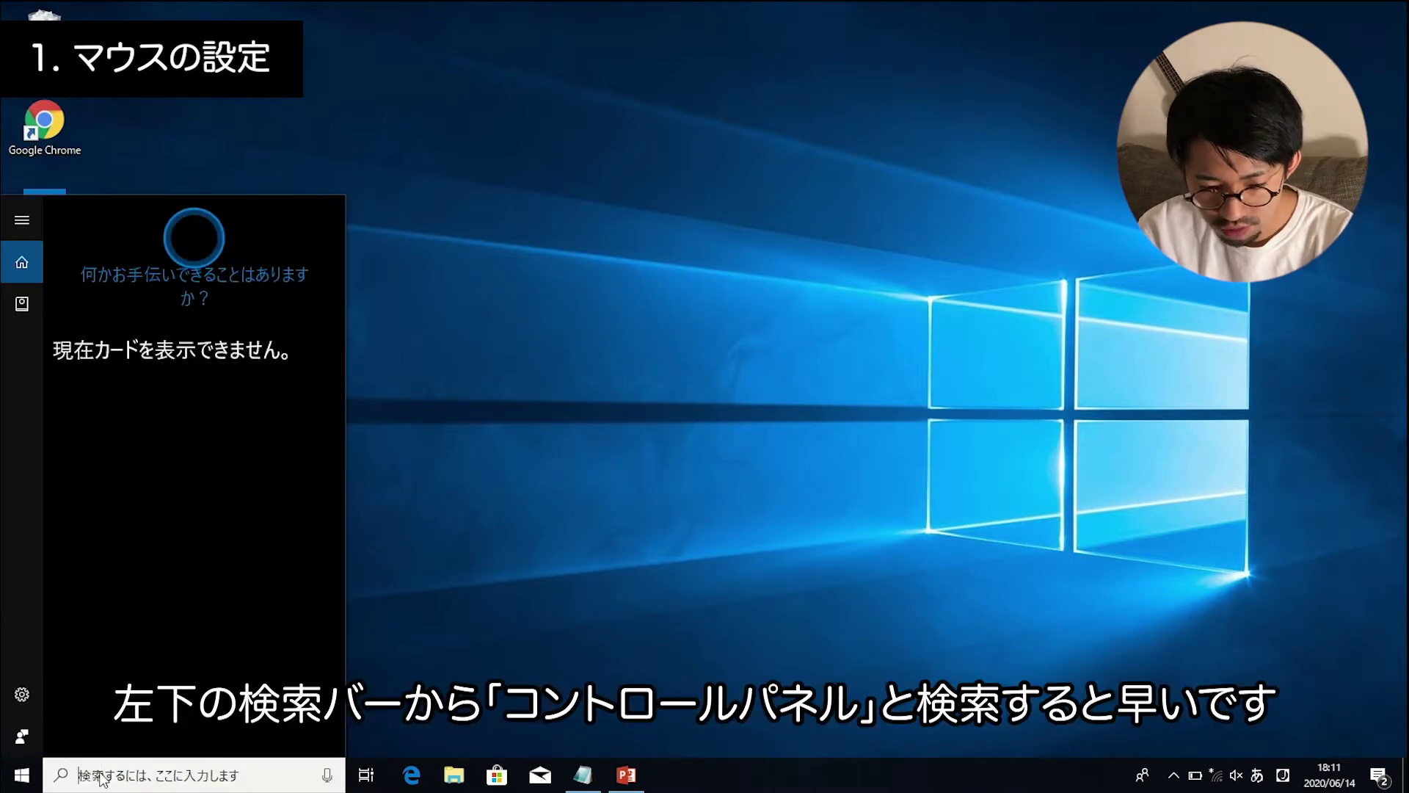
{"action": "type", "text": "こん"}
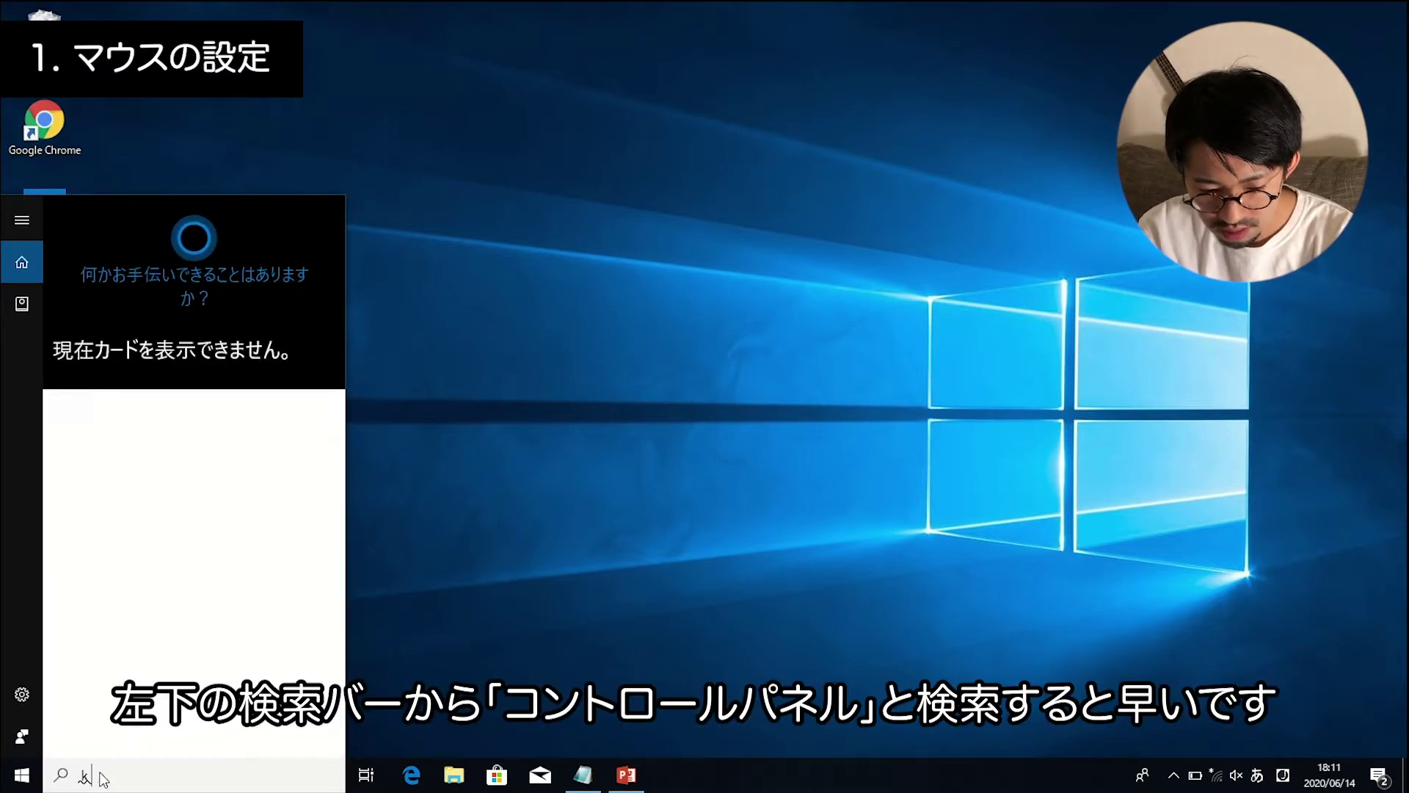
{"action": "type", "text": "とろーる"}
{"action": "key", "text": "space"}
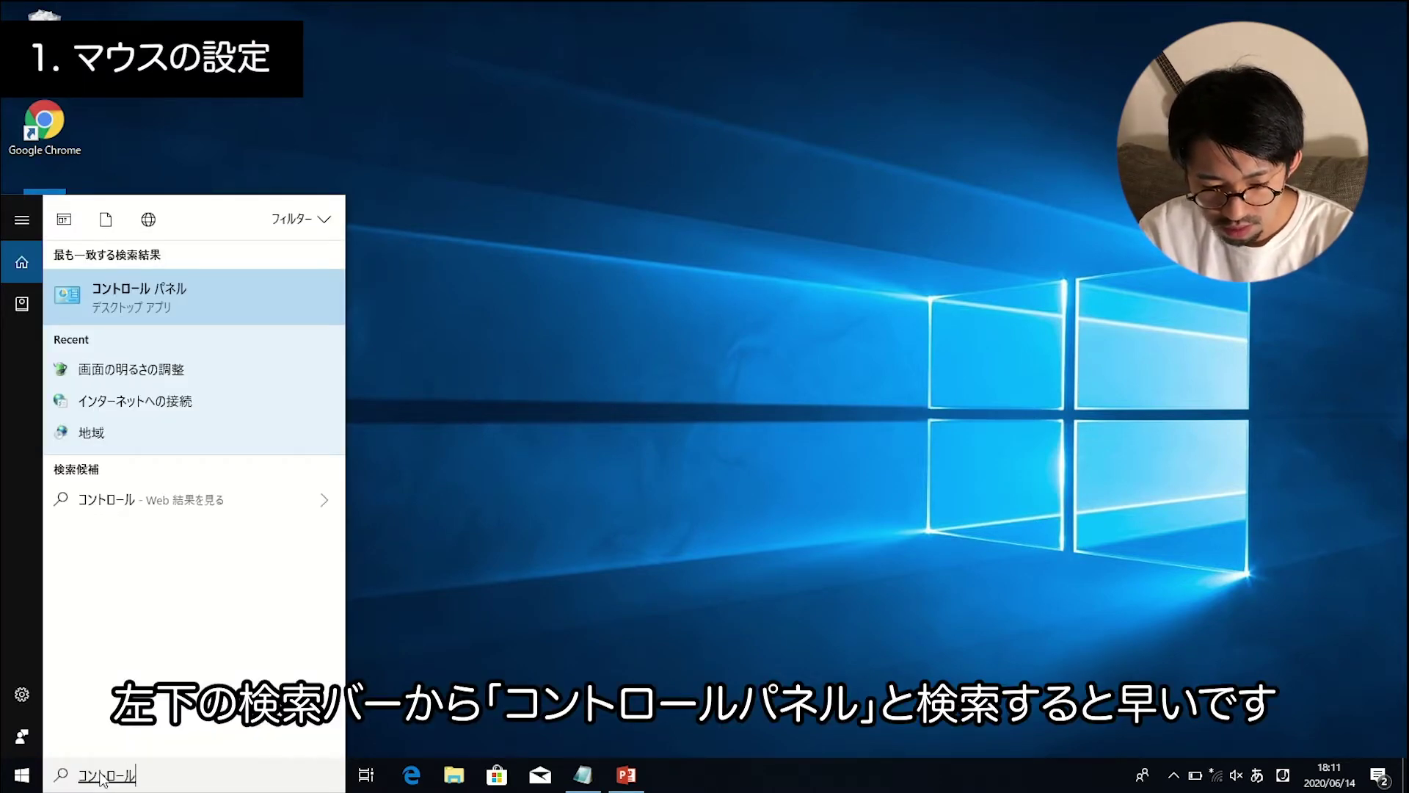
{"action": "left_click", "coordinate": [106, 288]}
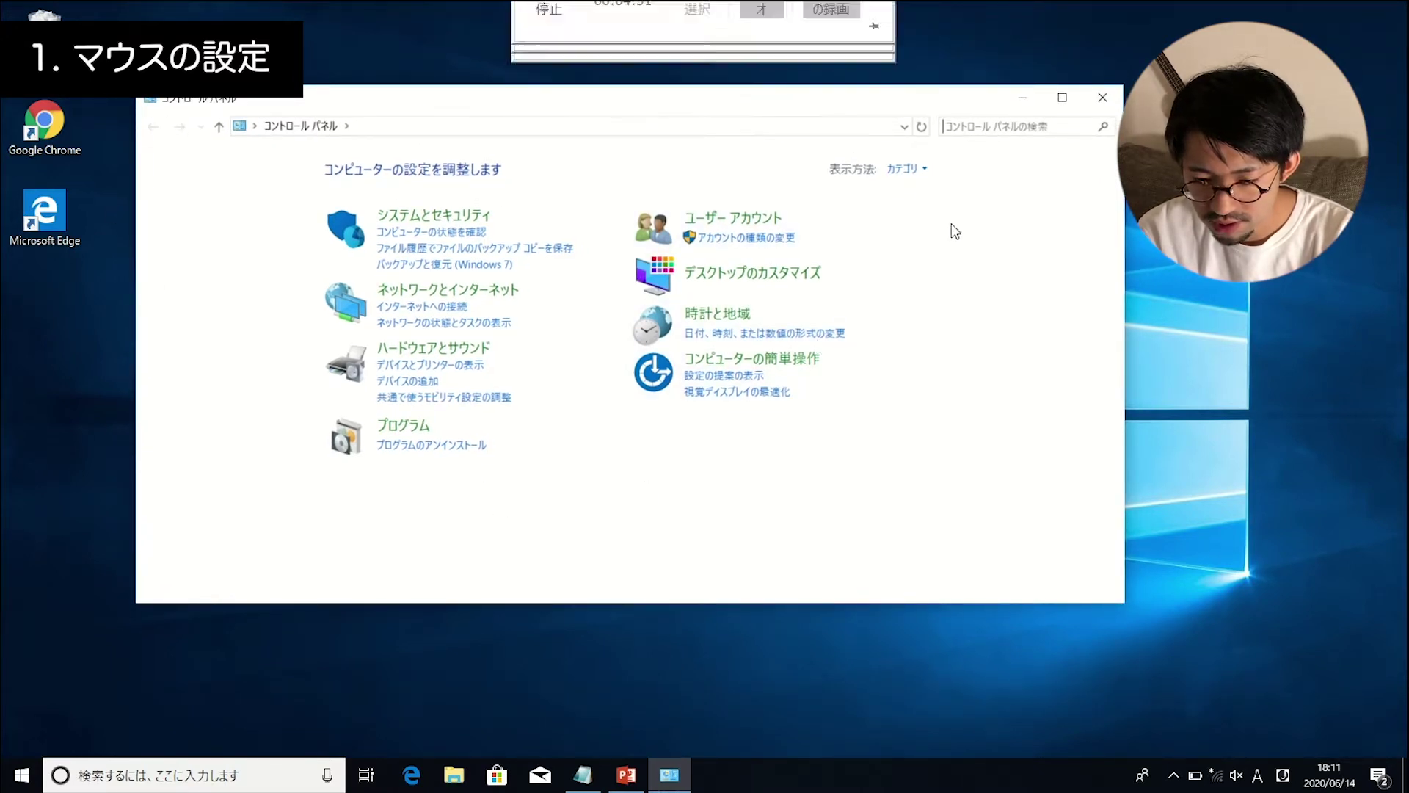
Show the Control Panel items as small icons (小さいアイコン) and open the mouse (マウス) properties.
{"action": "left_click", "coordinate": [905, 169]}
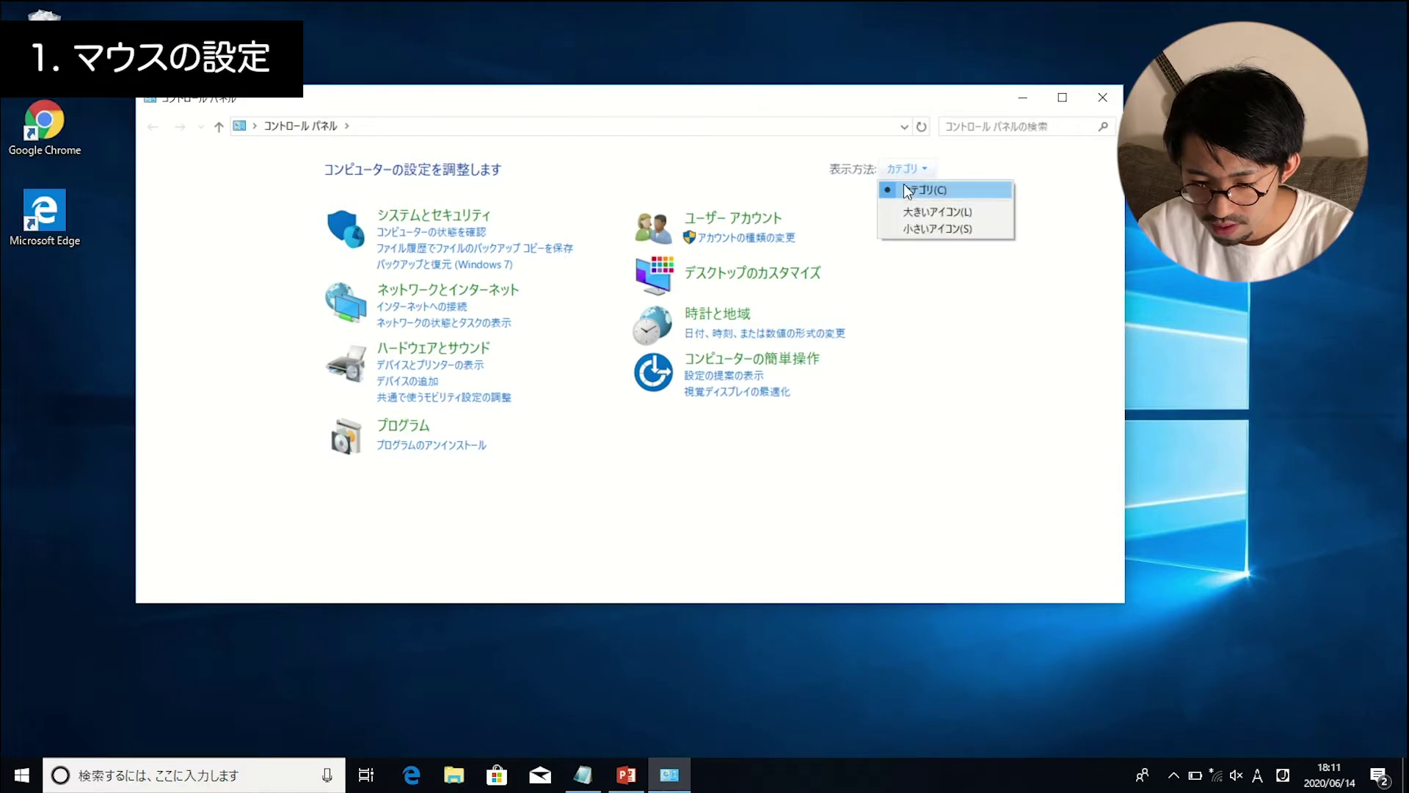
{"action": "left_click", "coordinate": [908, 223]}
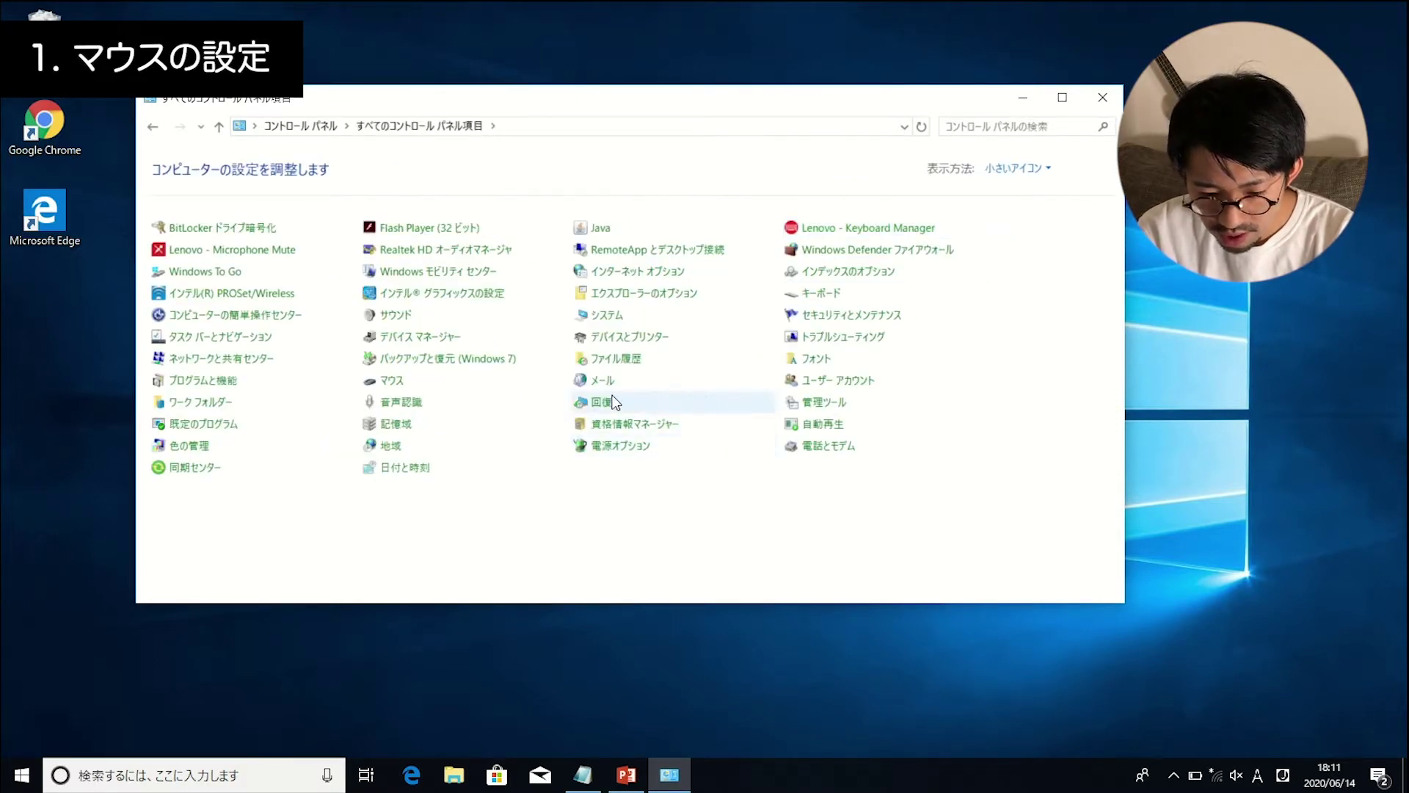
{"action": "left_click", "coordinate": [408, 382]}
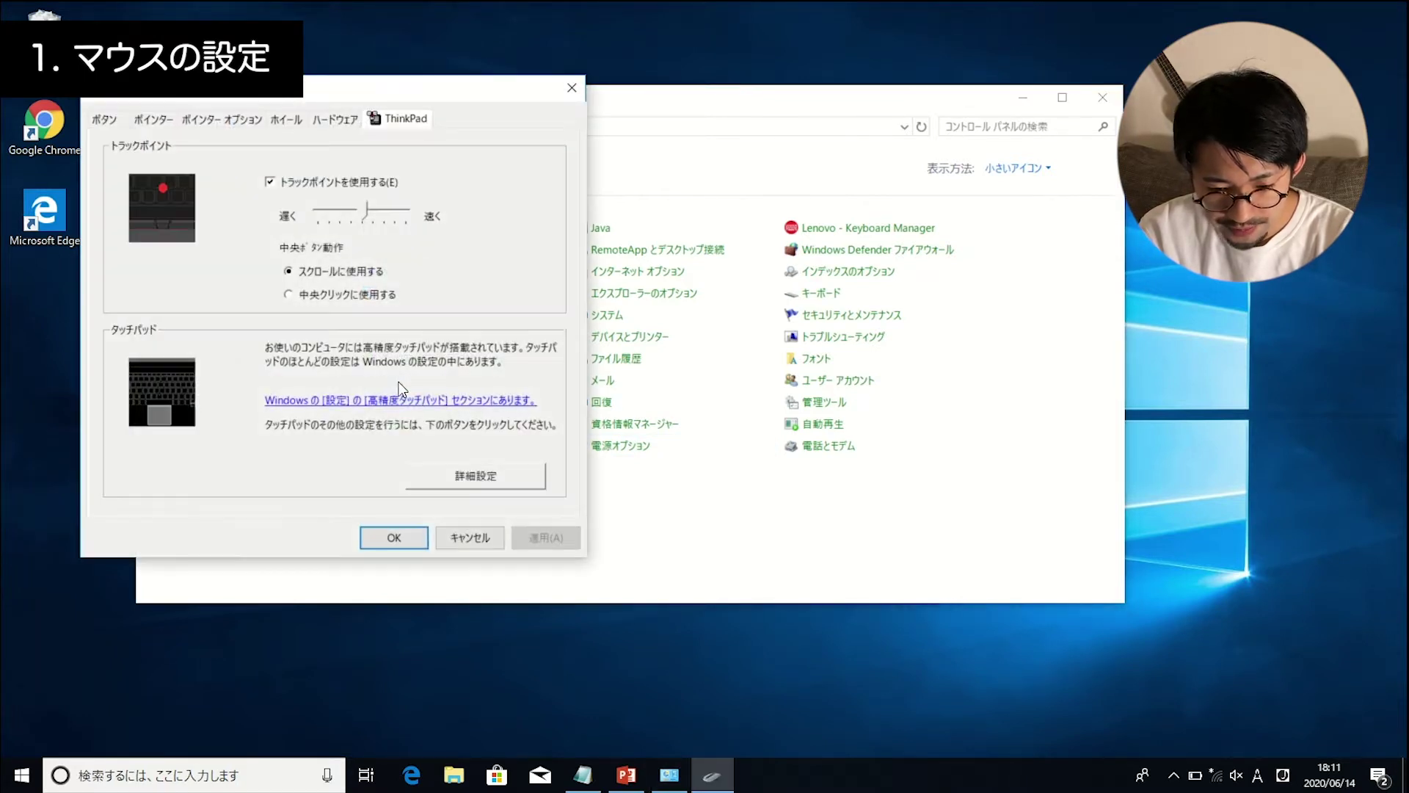
{"action": "left_click_drag", "start_coordinate": [287, 92], "coordinate": [505, 65]}
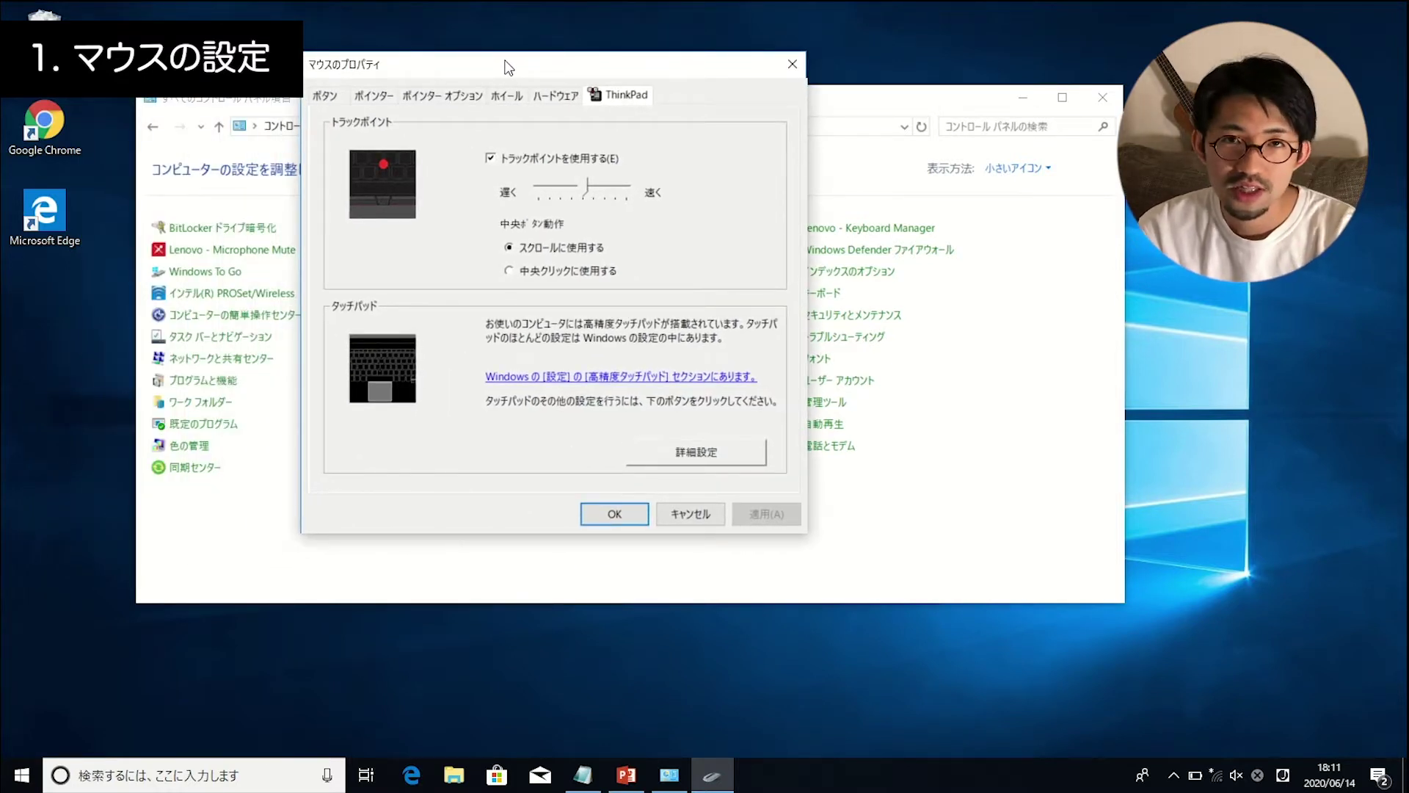
Set both the double-click speed and the pointer speed of the mouse to their fastest values.
{"action": "left_click", "coordinate": [325, 95]}
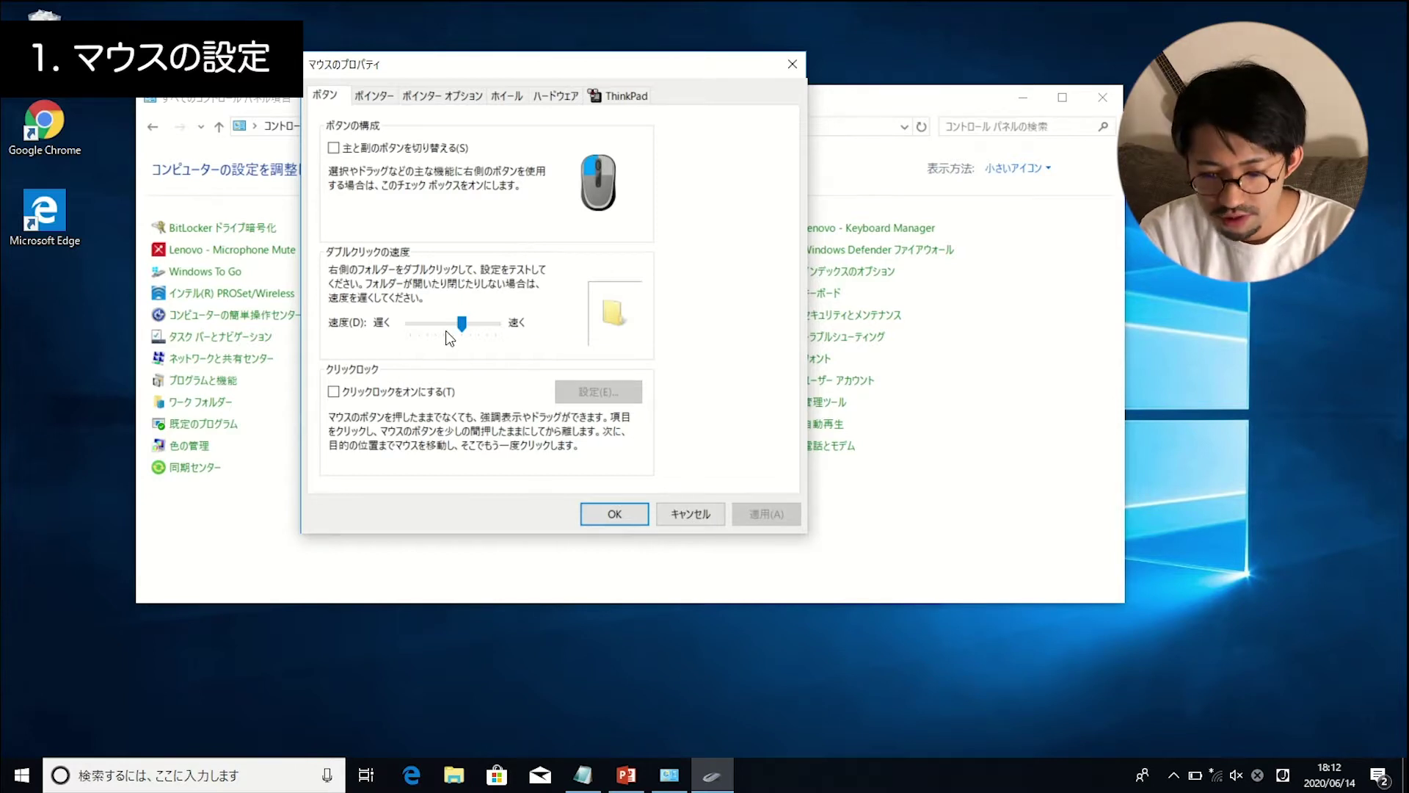
{"action": "left_click_drag", "start_coordinate": [446, 331], "coordinate": [510, 330]}
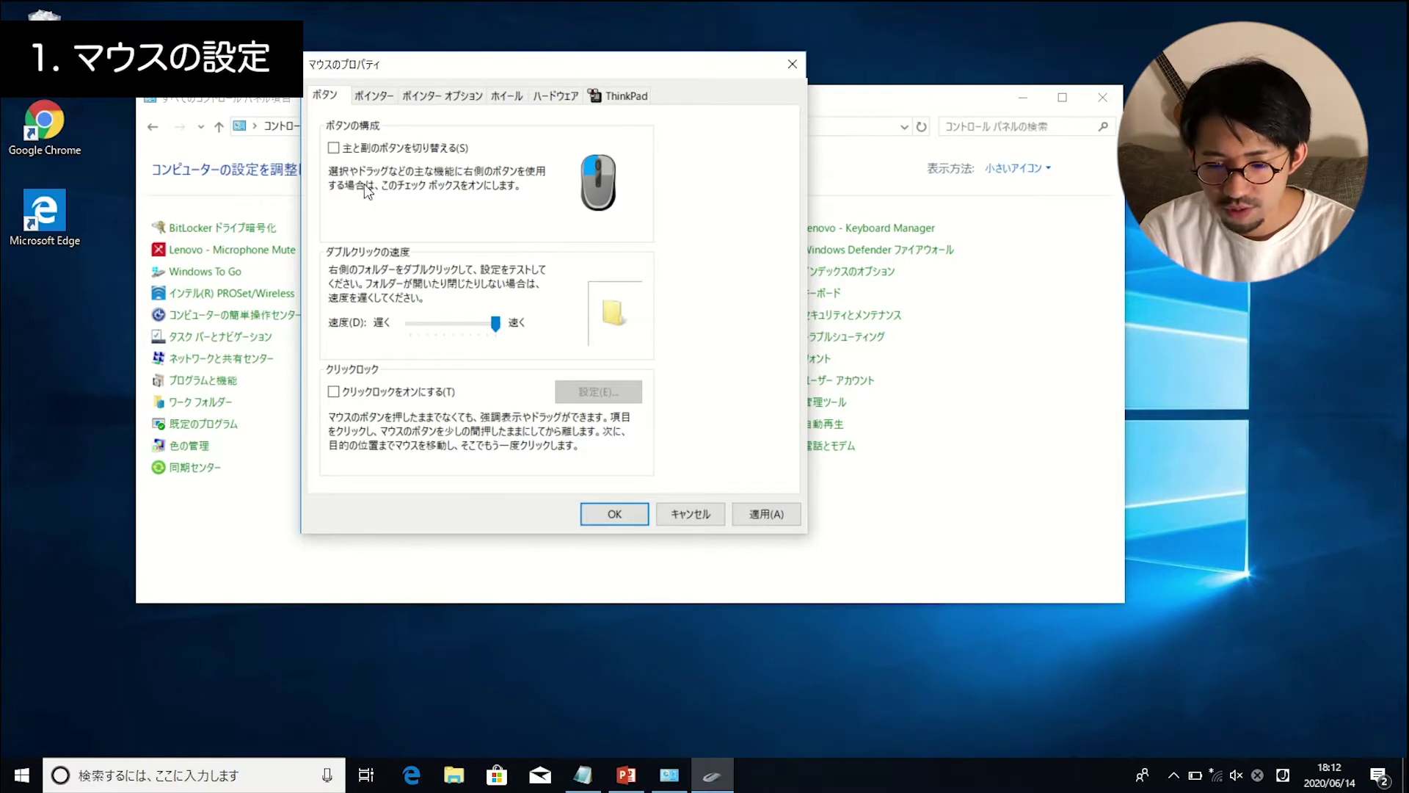
{"action": "left_click", "coordinate": [427, 101]}
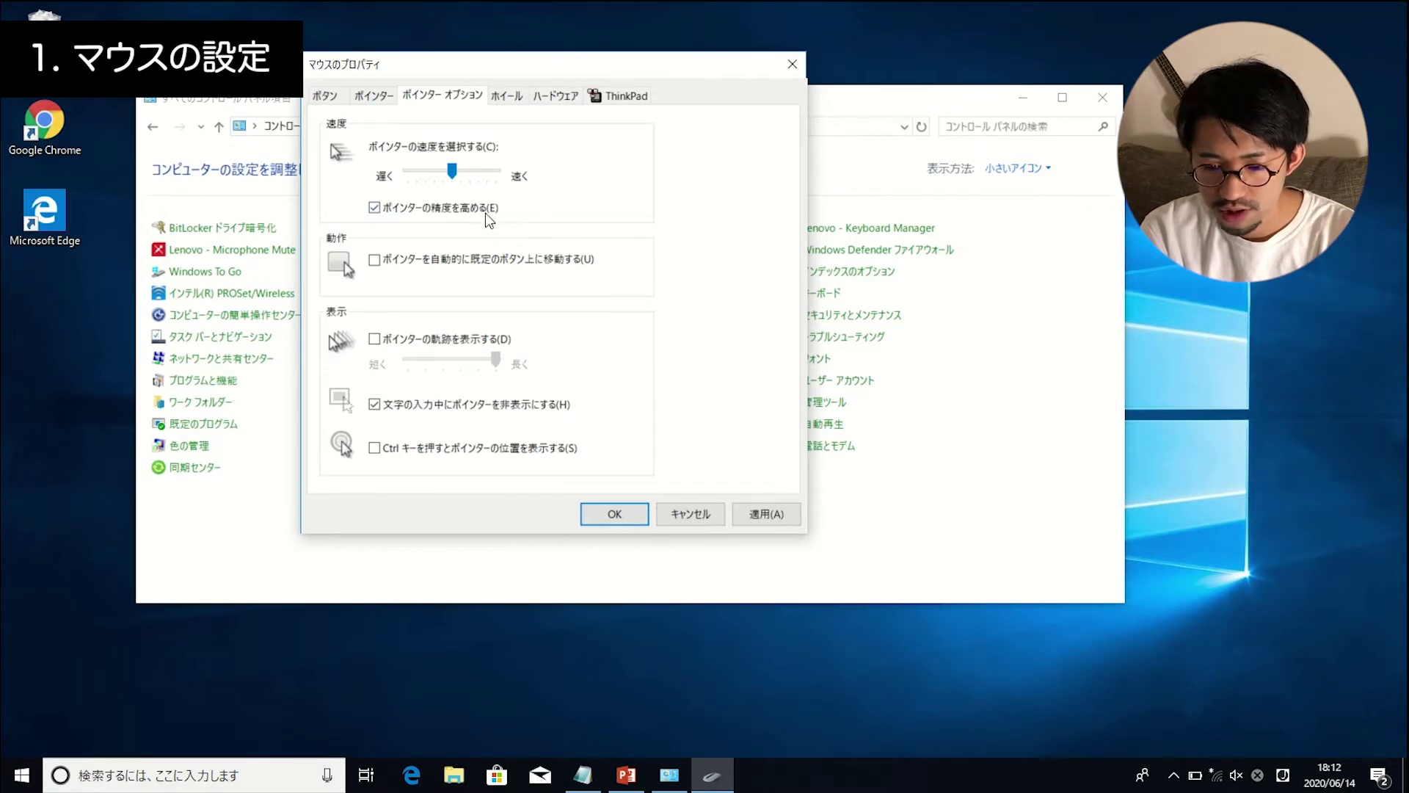
{"action": "left_click", "coordinate": [498, 174]}
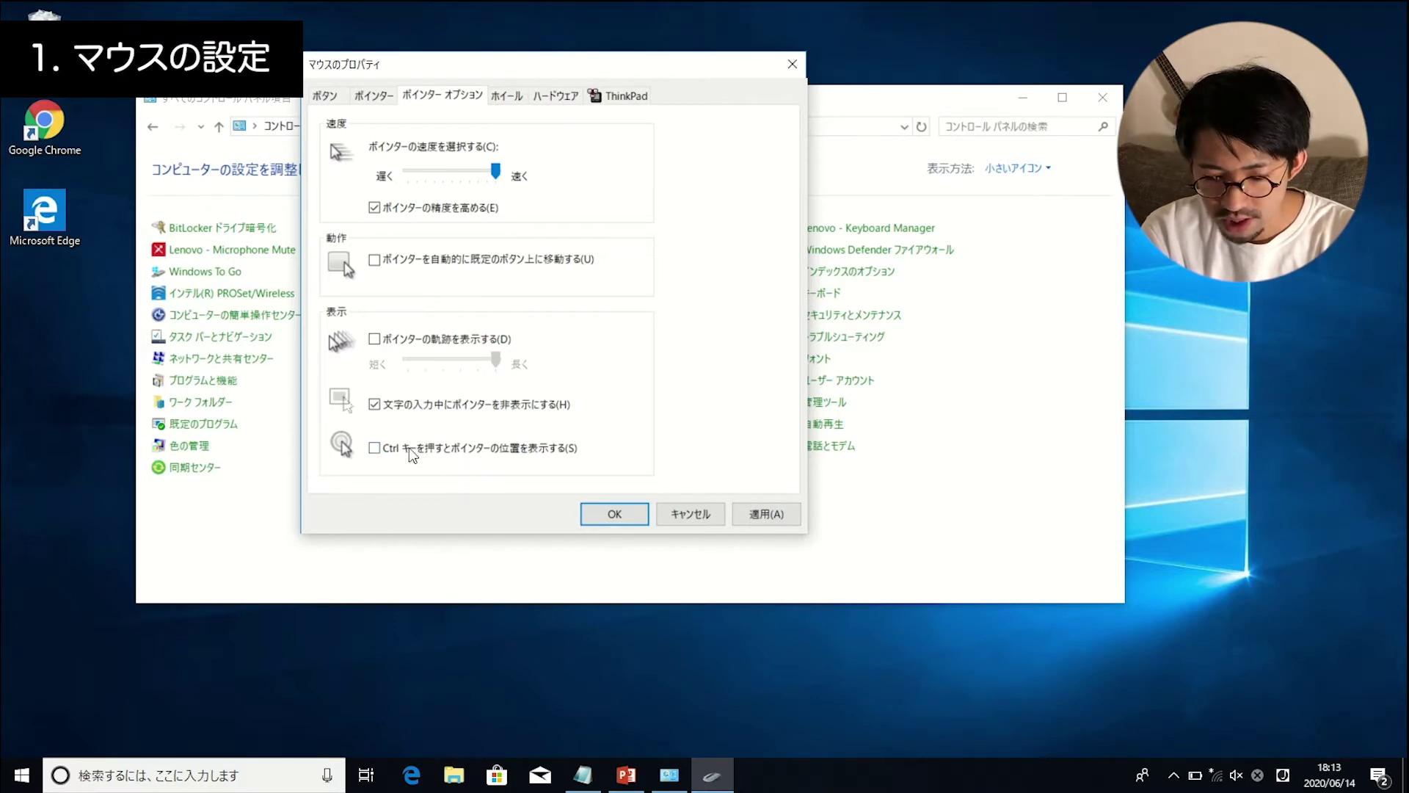
Enable showing the pointer's location with the Ctrl key and try the locator out on the desktop.
{"action": "left_click", "coordinate": [375, 448]}
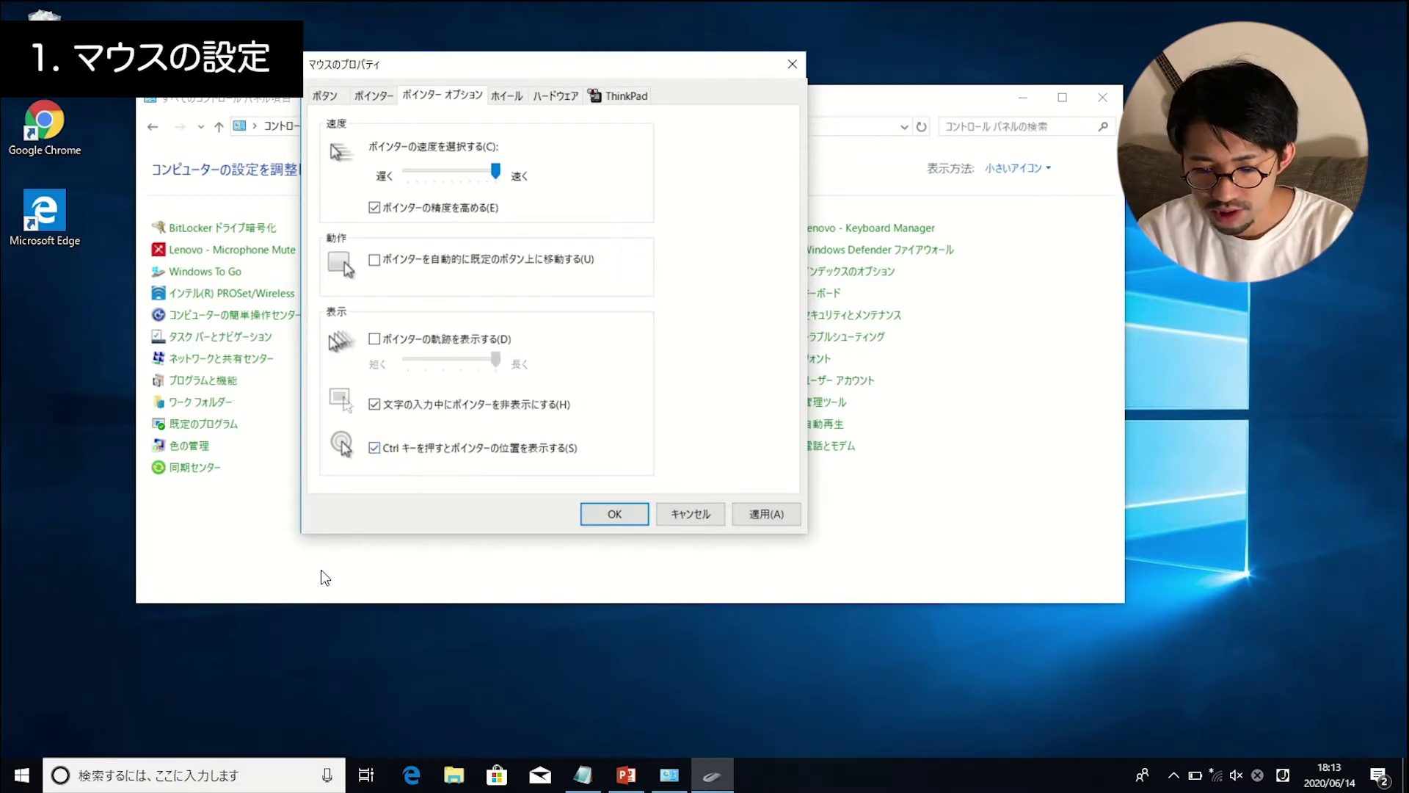
{"action": "key", "text": "ctrl"}
{"action": "key", "text": "ctrl"}
{"action": "key", "text": "ctrl"}
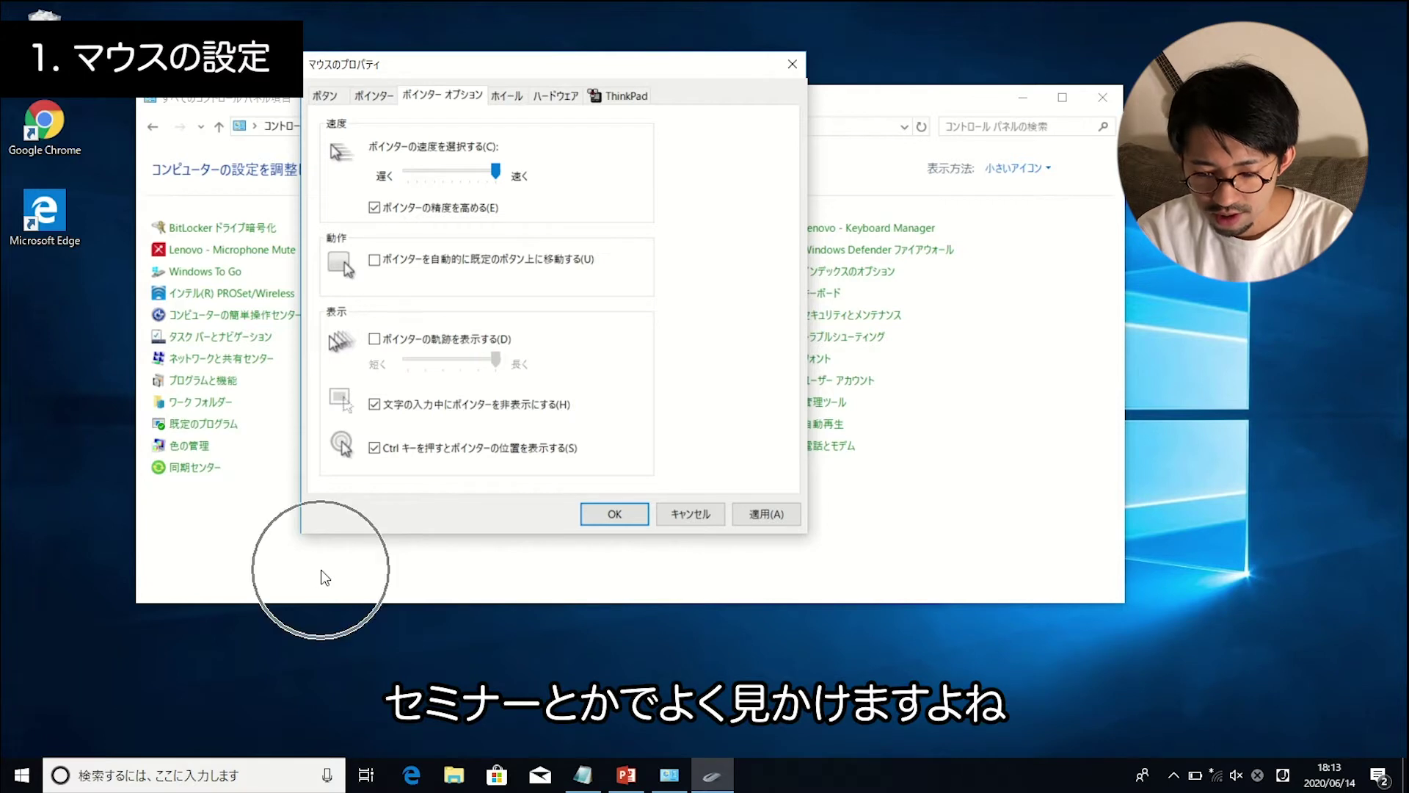
{"action": "key", "text": "ctrl"}
{"action": "key", "text": "ctrl"}
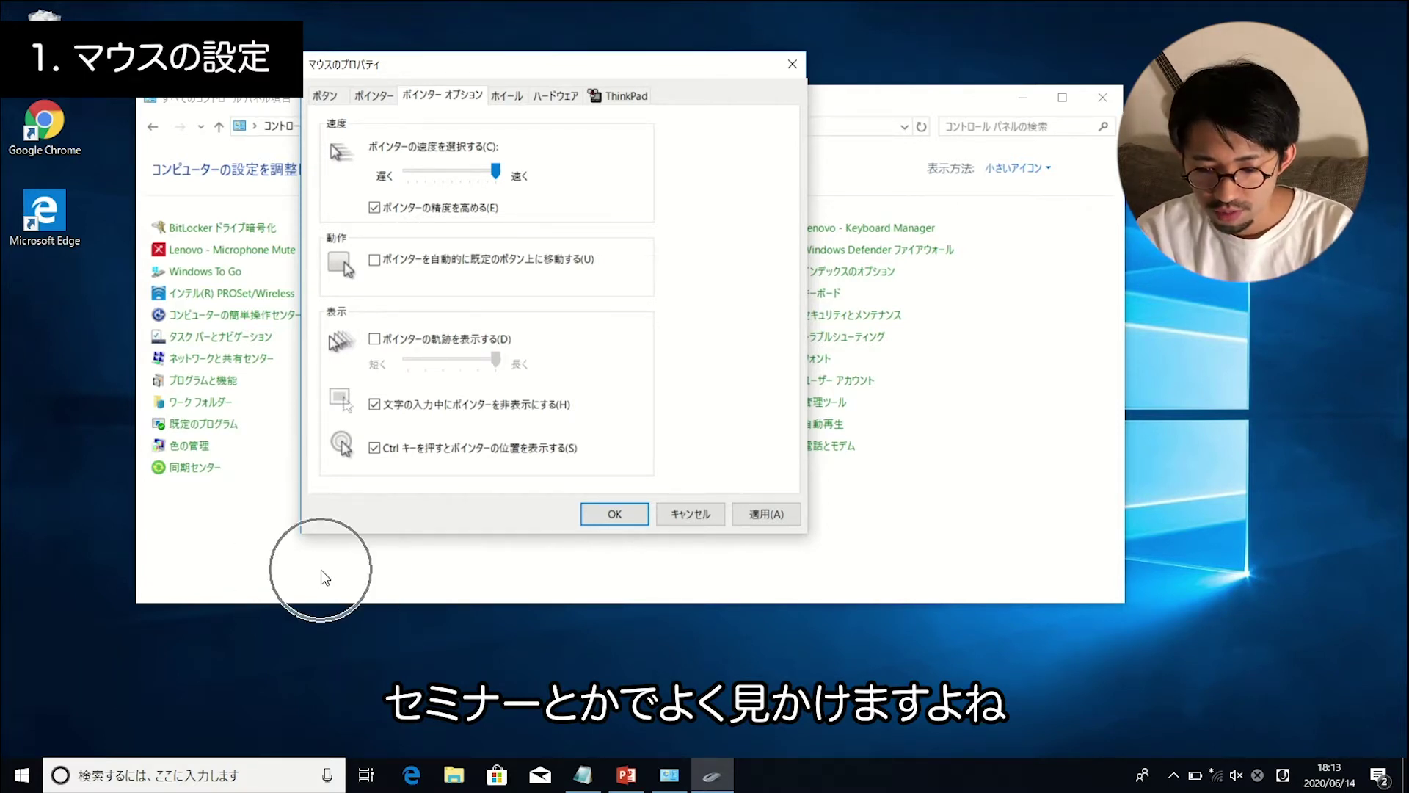
{"action": "key", "text": "ctrl"}
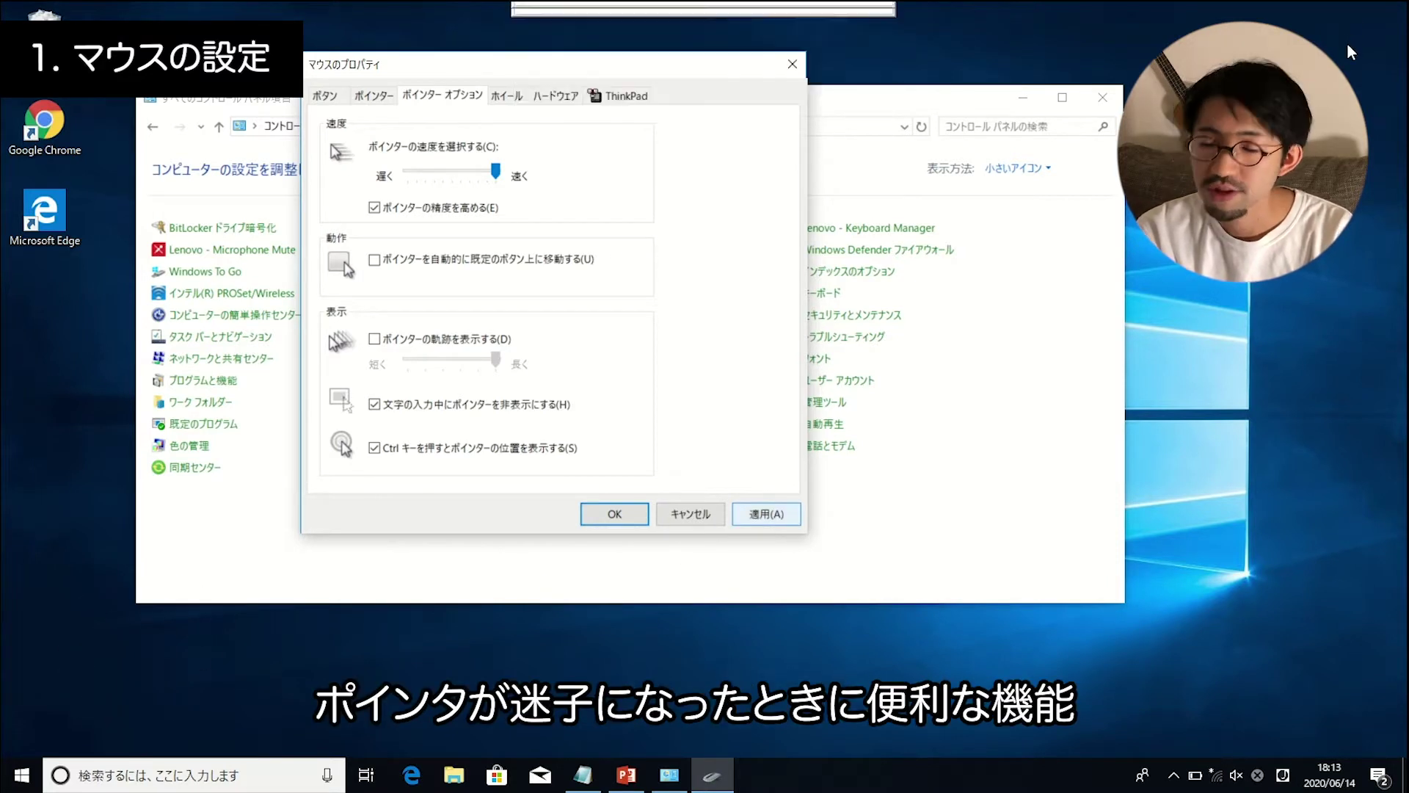
{"action": "key", "text": "Zenkaku_Hankaku"}
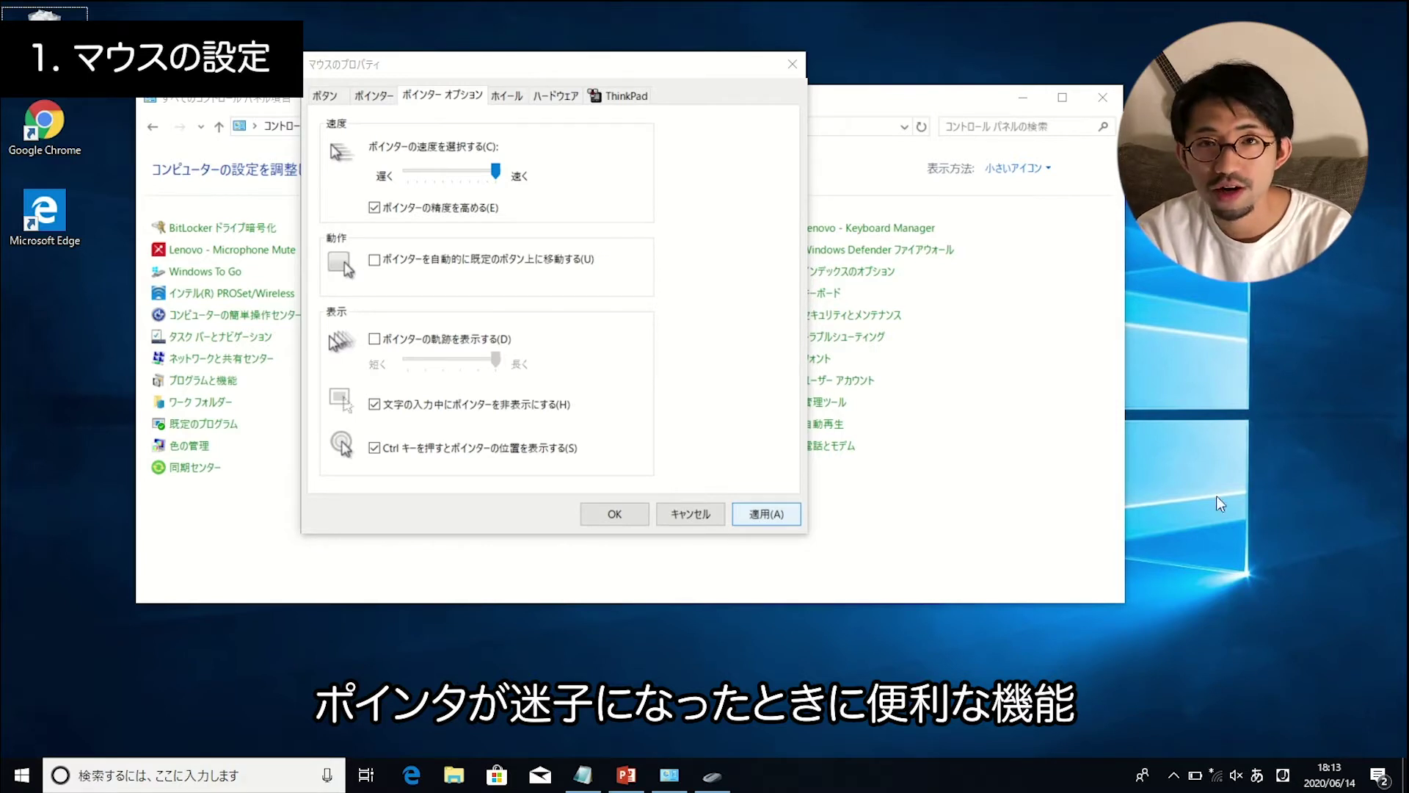
{"action": "key", "text": "ctrl"}
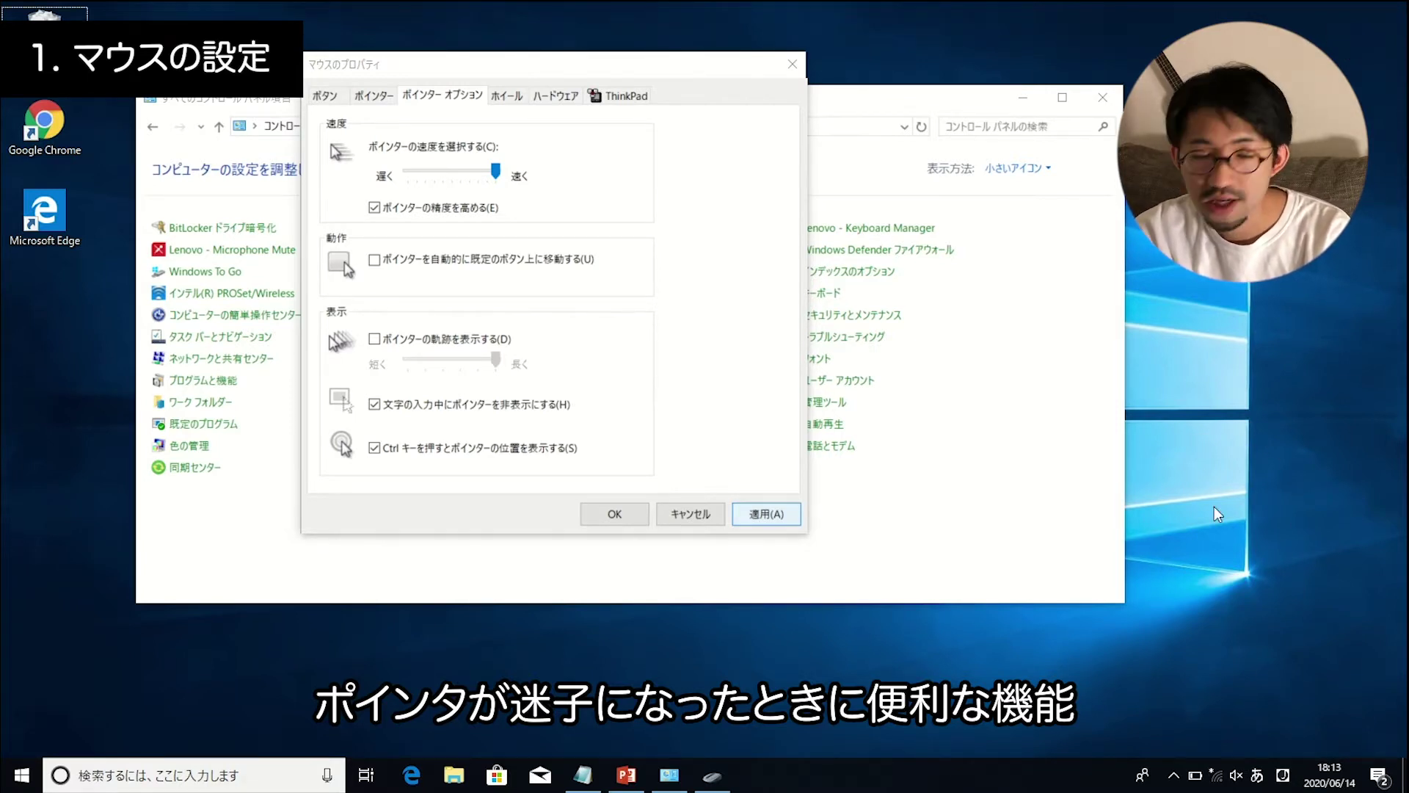
Set the wheel's vertical scroll amount to 20 lines per notch.
{"action": "left_click", "coordinate": [507, 95]}
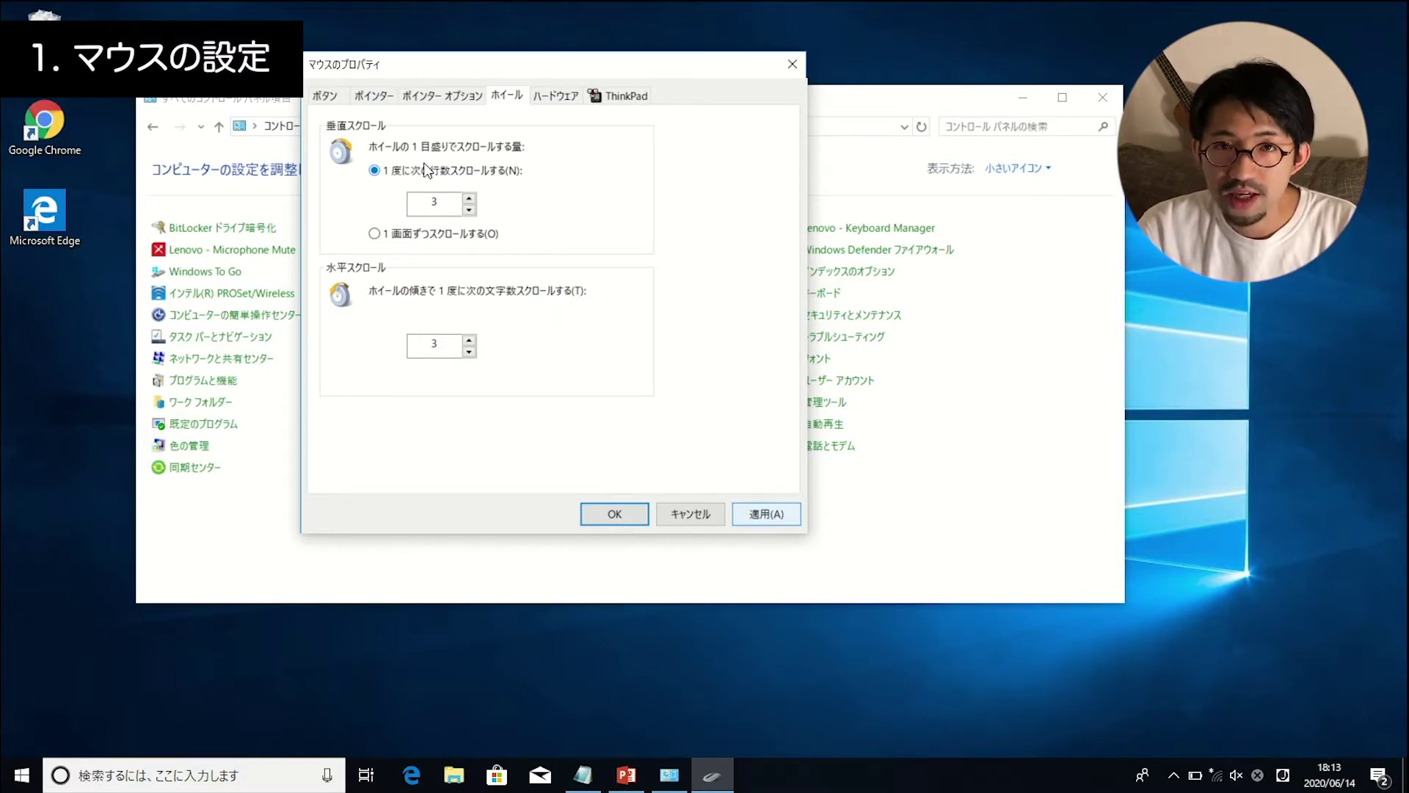
{"action": "left_click", "coordinate": [469, 198]}
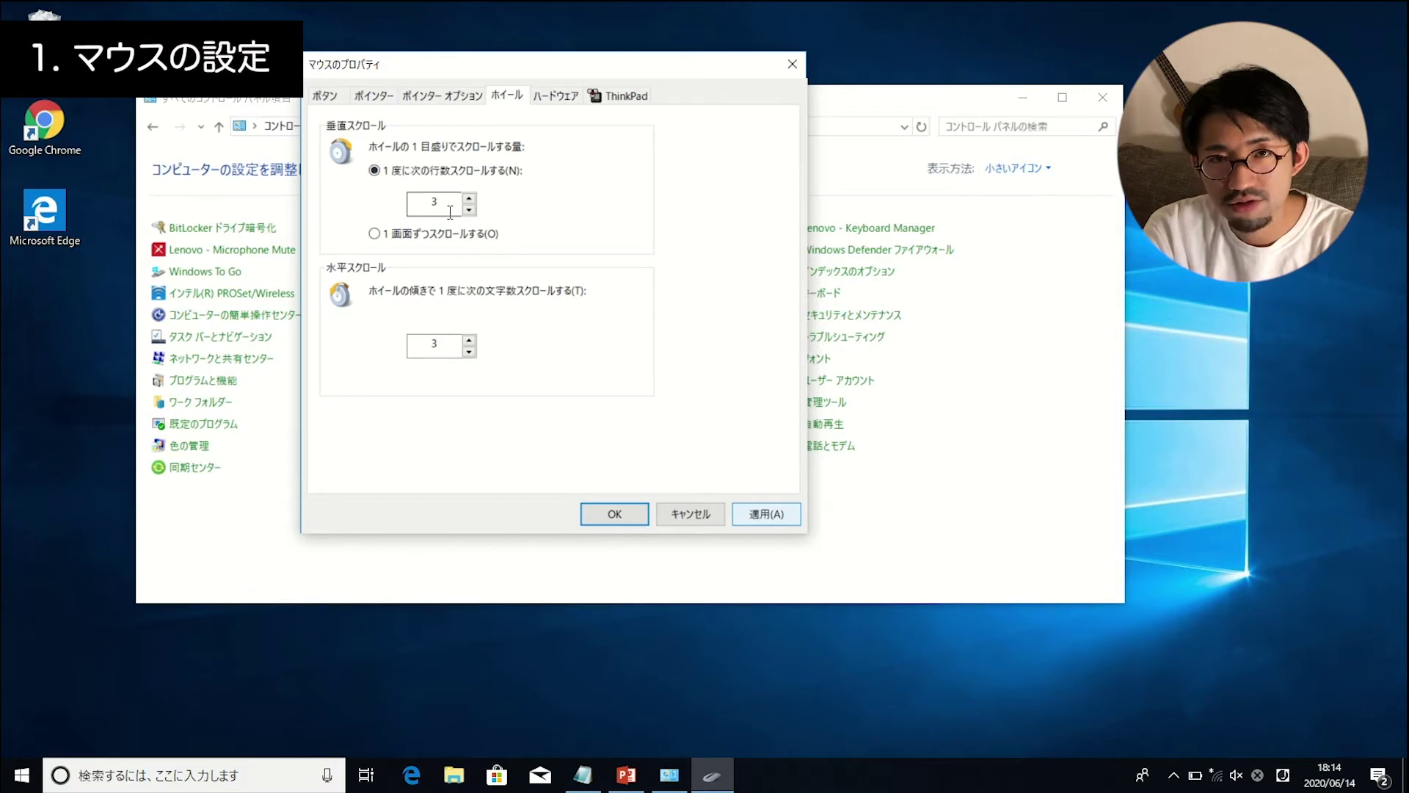
{"action": "left_click", "coordinate": [469, 198]}
{"action": "left_click", "coordinate": [469, 197]}
{"action": "left_click", "coordinate": [469, 198]}
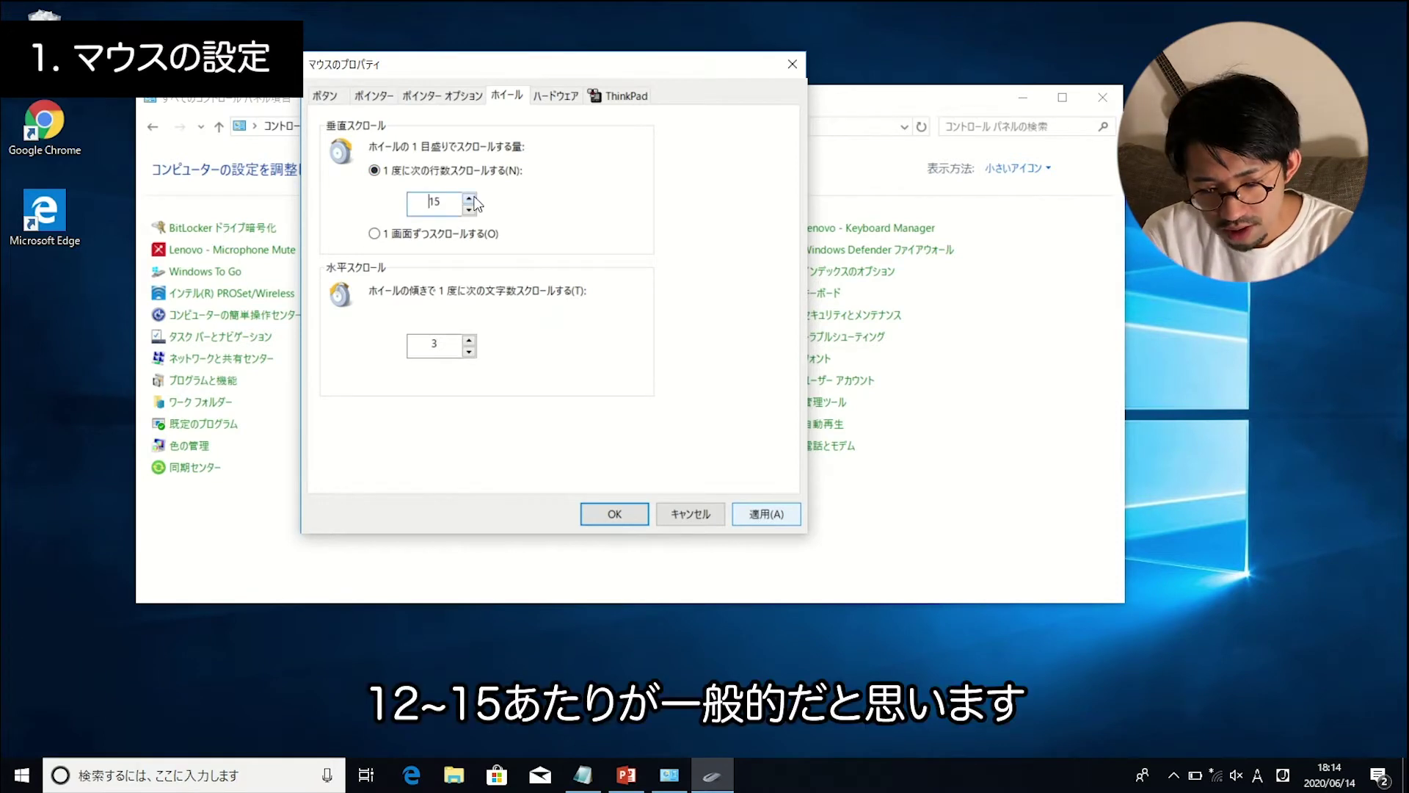
{"action": "left_click", "coordinate": [469, 197]}
{"action": "left_click", "coordinate": [469, 198]}
{"action": "left_click", "coordinate": [469, 197]}
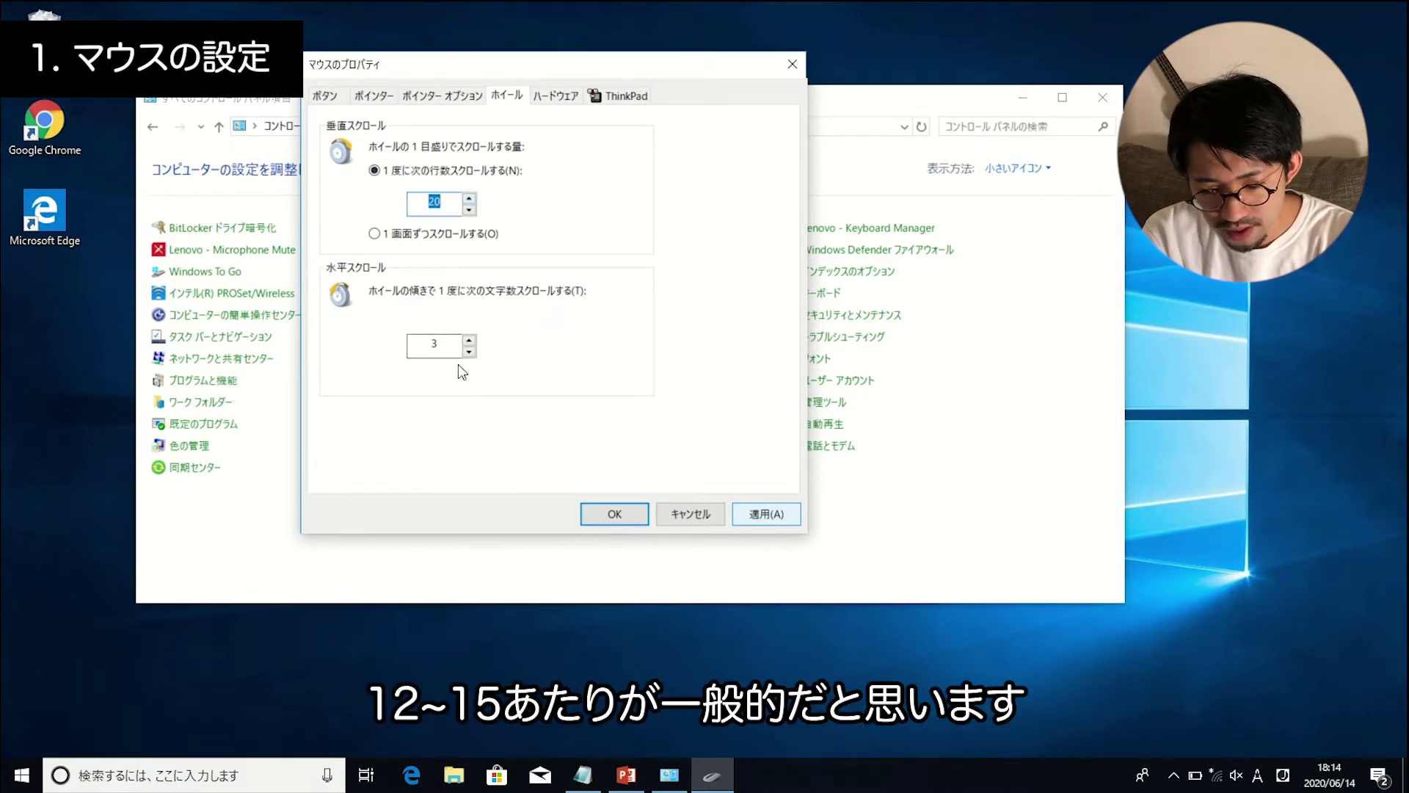
Set the wheel's horizontal scroll amount to 7 characters, then apply the mouse settings and close the dialog.
{"action": "left_click", "coordinate": [469, 340]}
{"action": "left_click", "coordinate": [469, 340]}
{"action": "left_click", "coordinate": [469, 339]}
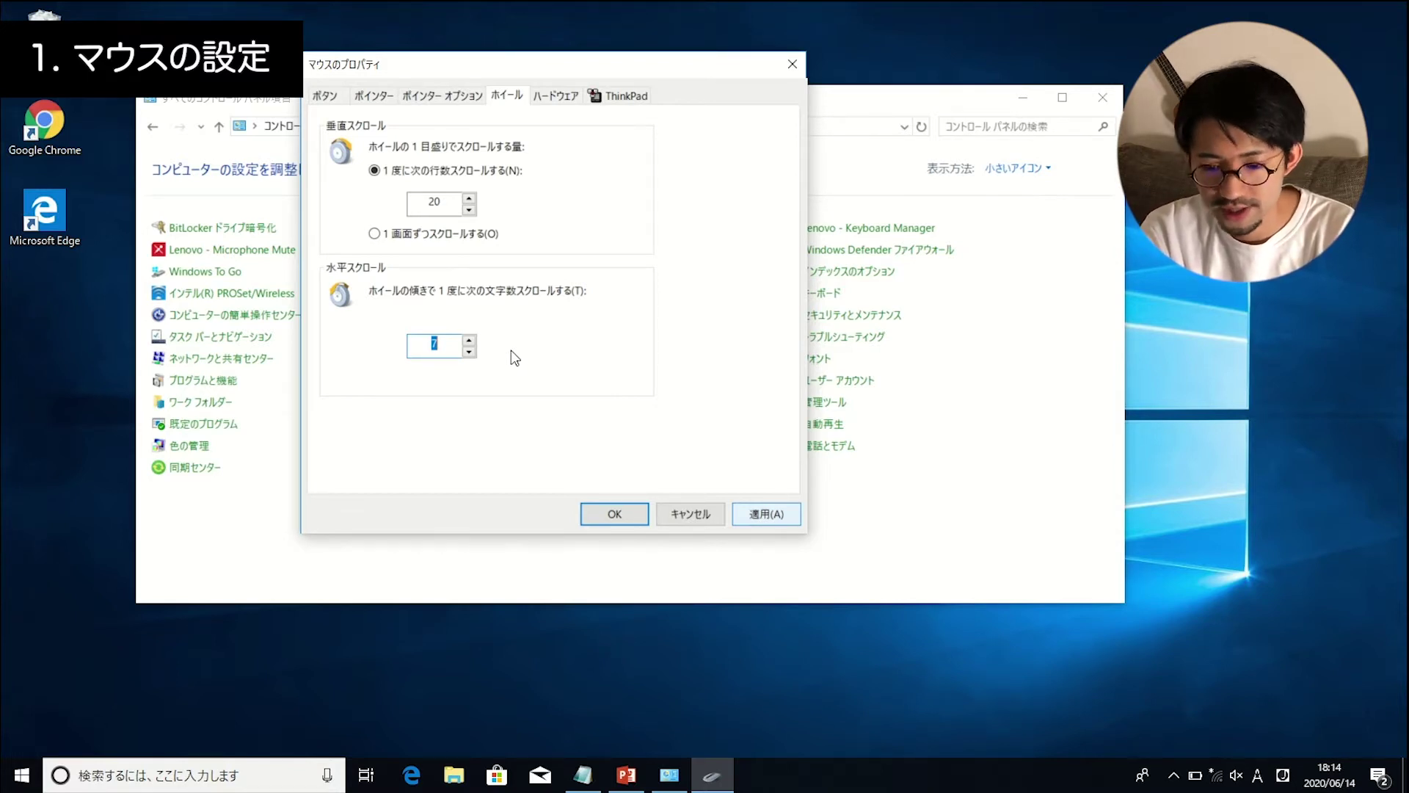
{"action": "left_click", "coordinate": [778, 516]}
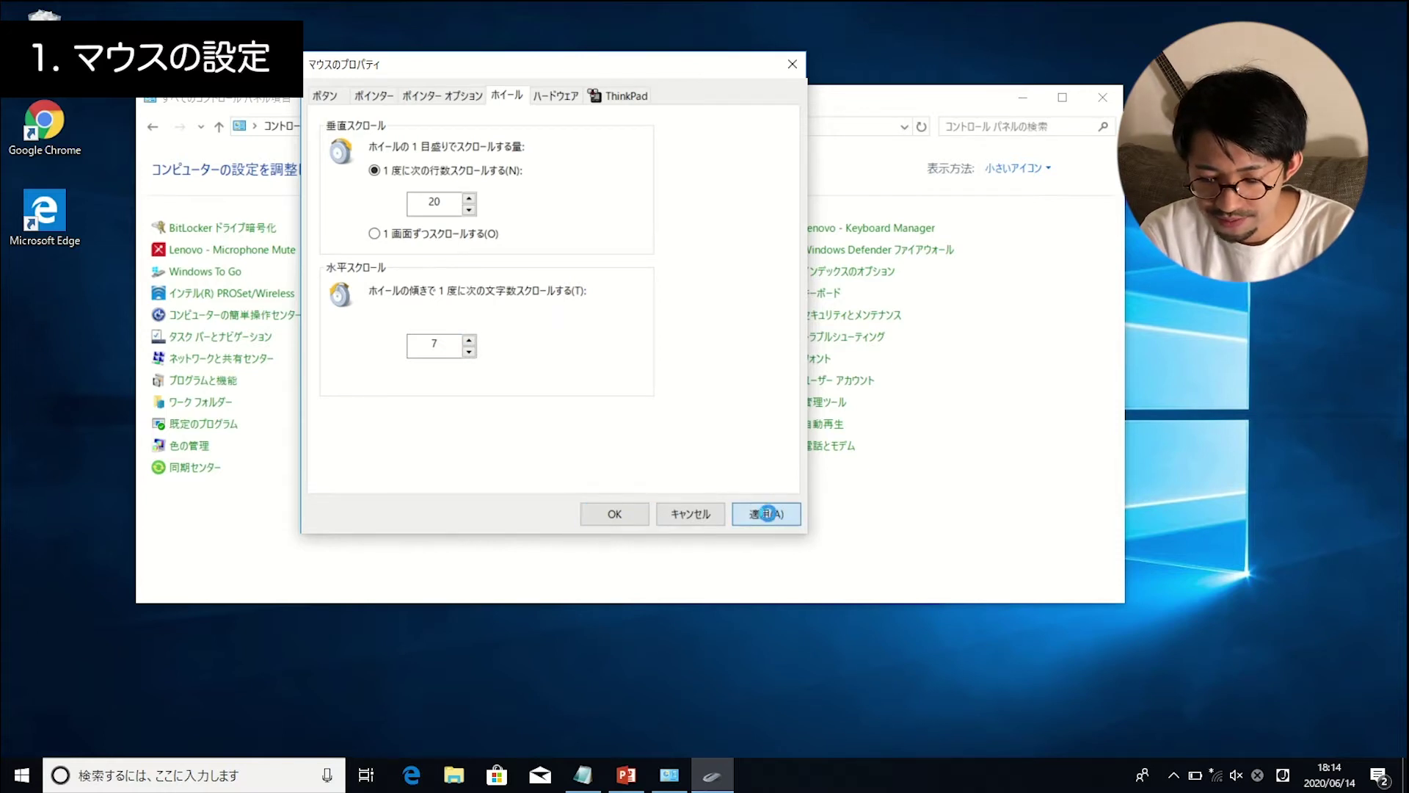
{"action": "left_click", "coordinate": [611, 513]}
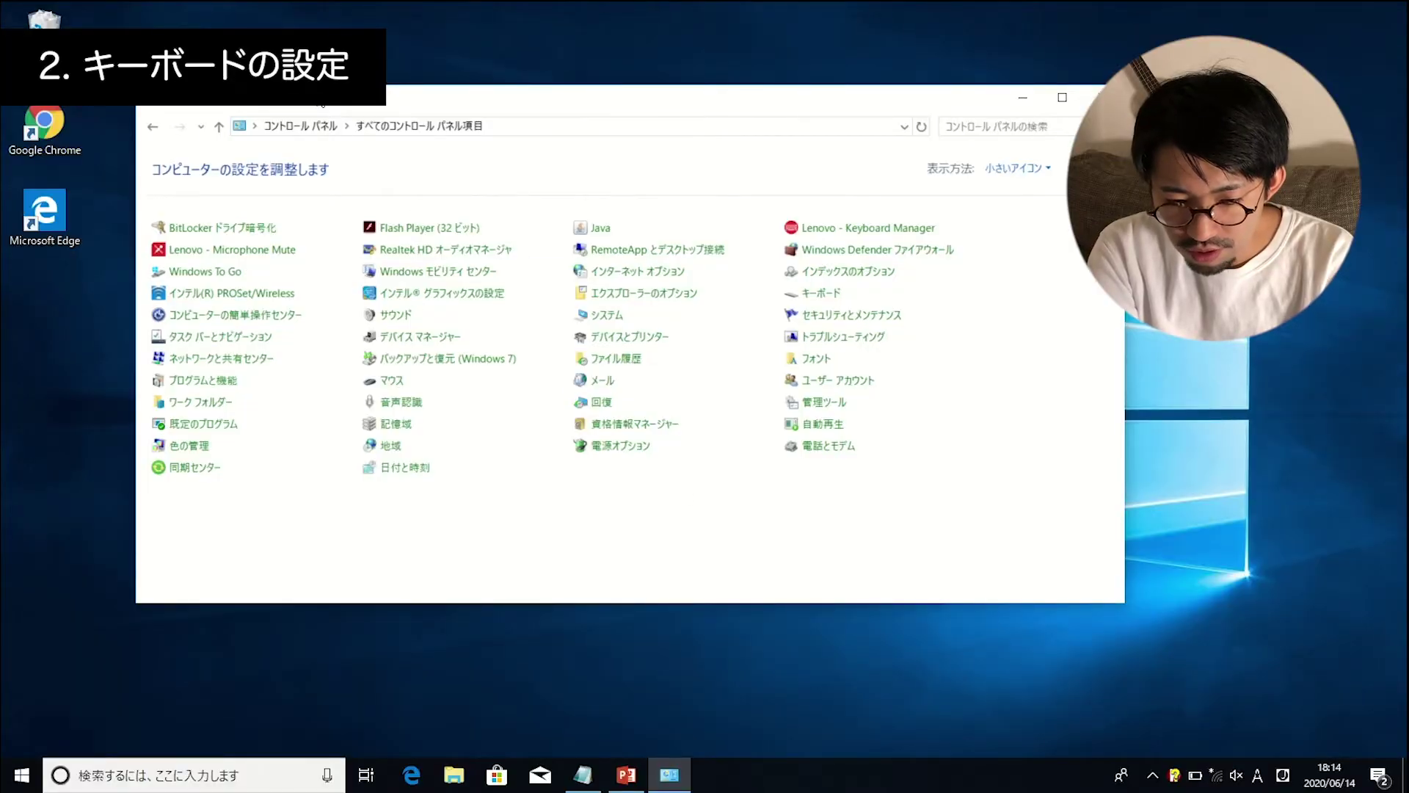
Open the keyboard (キーボード) properties and set the repeat delay (表示までの待ち時間) to its shortest value.
{"action": "left_click_drag", "start_coordinate": [321, 108], "coordinate": [359, 60]}
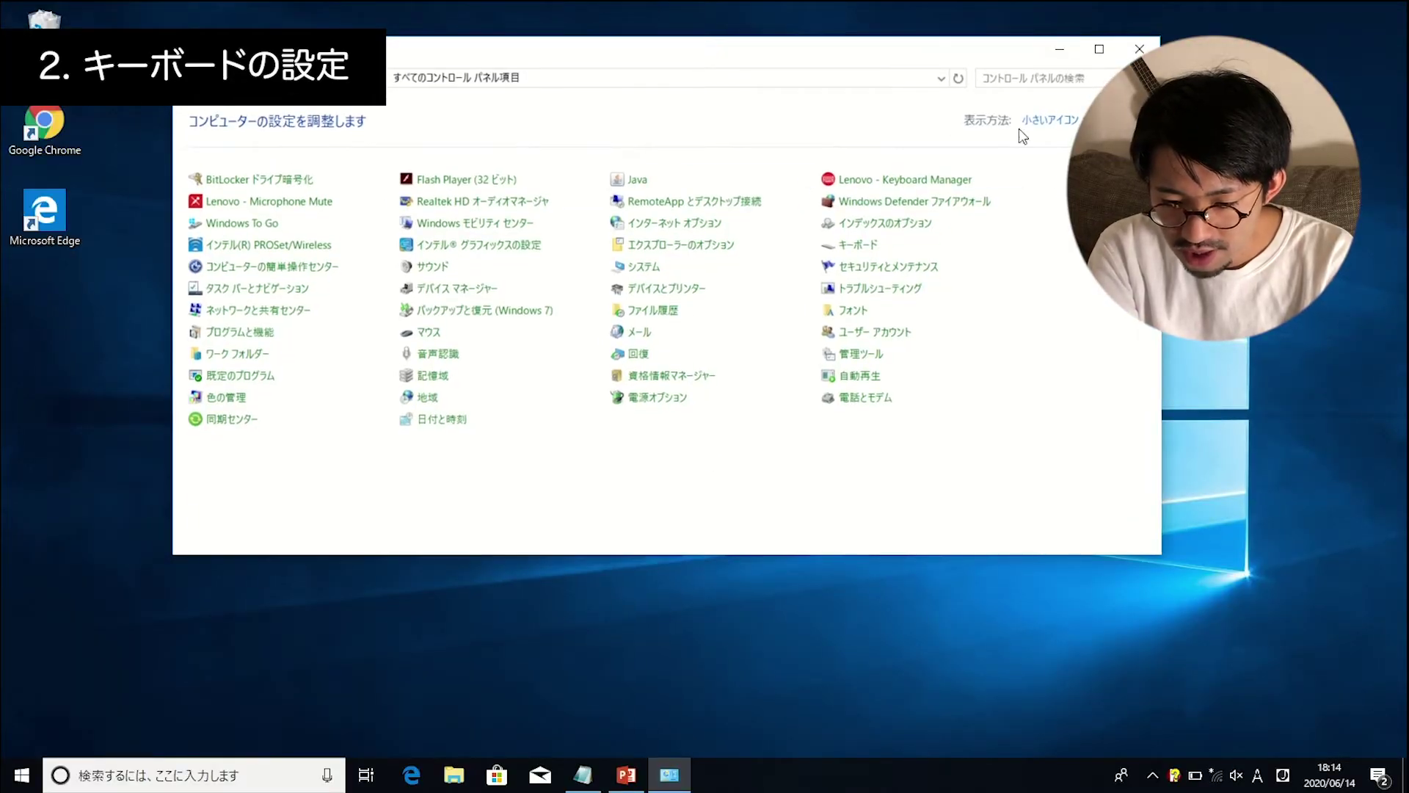
{"action": "left_click", "coordinate": [859, 247]}
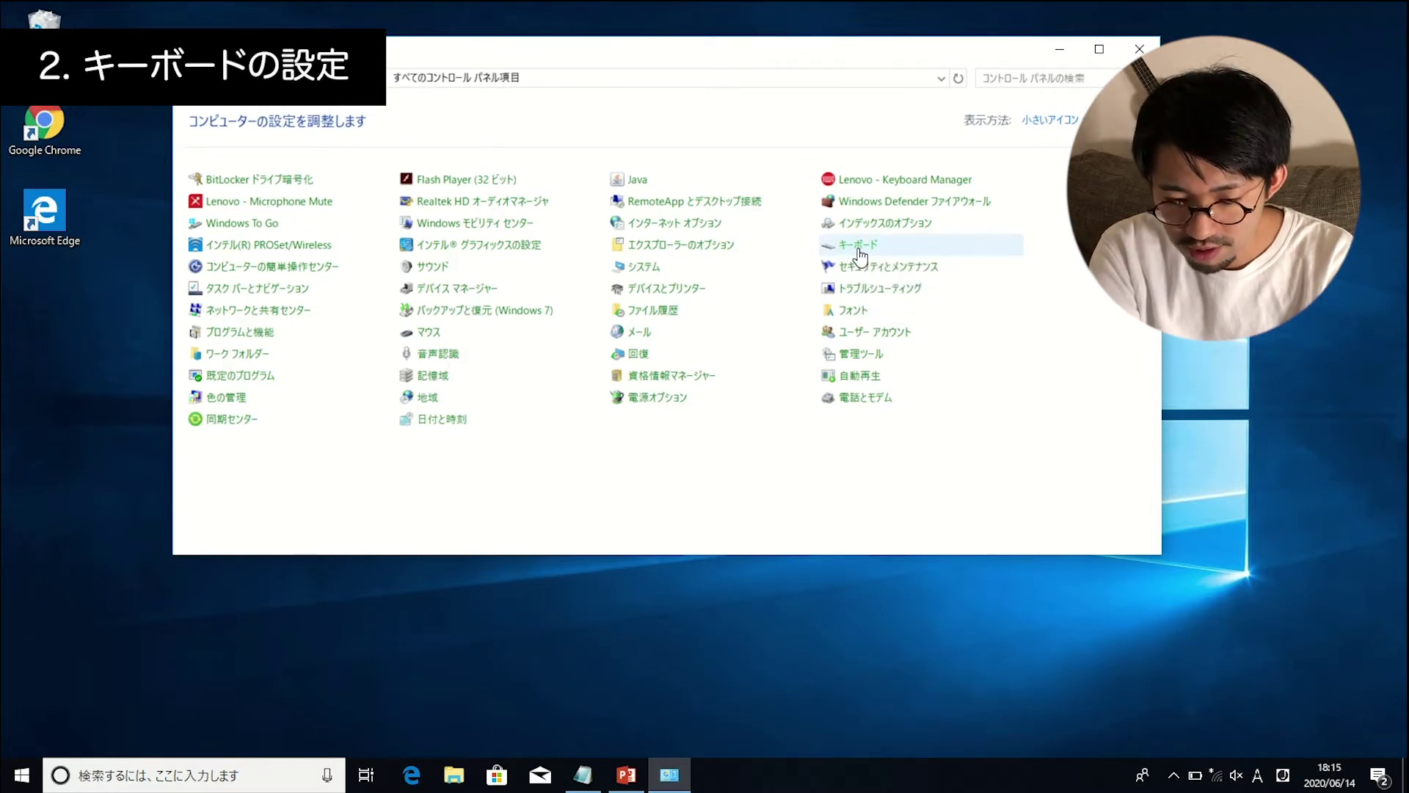
{"action": "left_click_drag", "start_coordinate": [320, 112], "coordinate": [561, 143]}
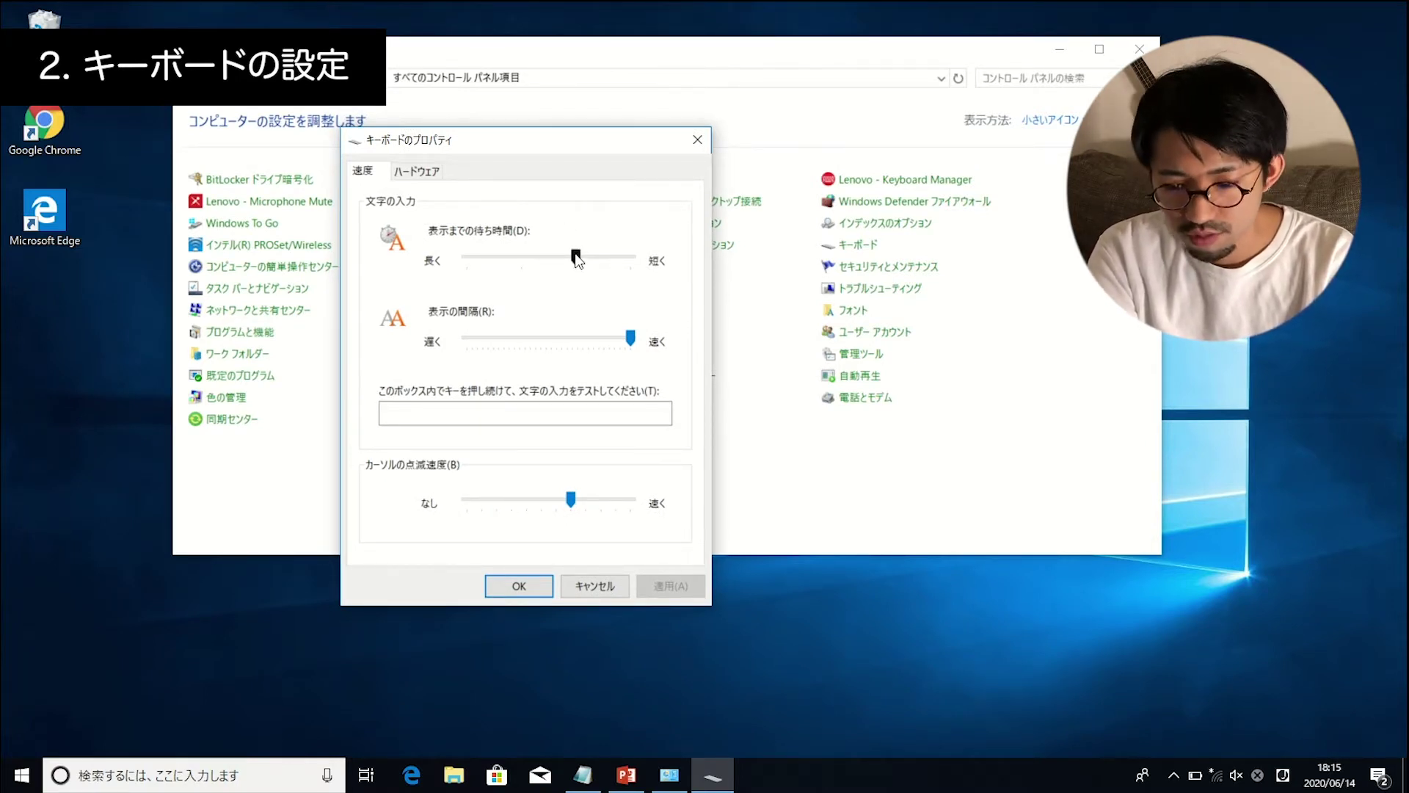
{"action": "left_click_drag", "start_coordinate": [583, 253], "coordinate": [636, 258]}
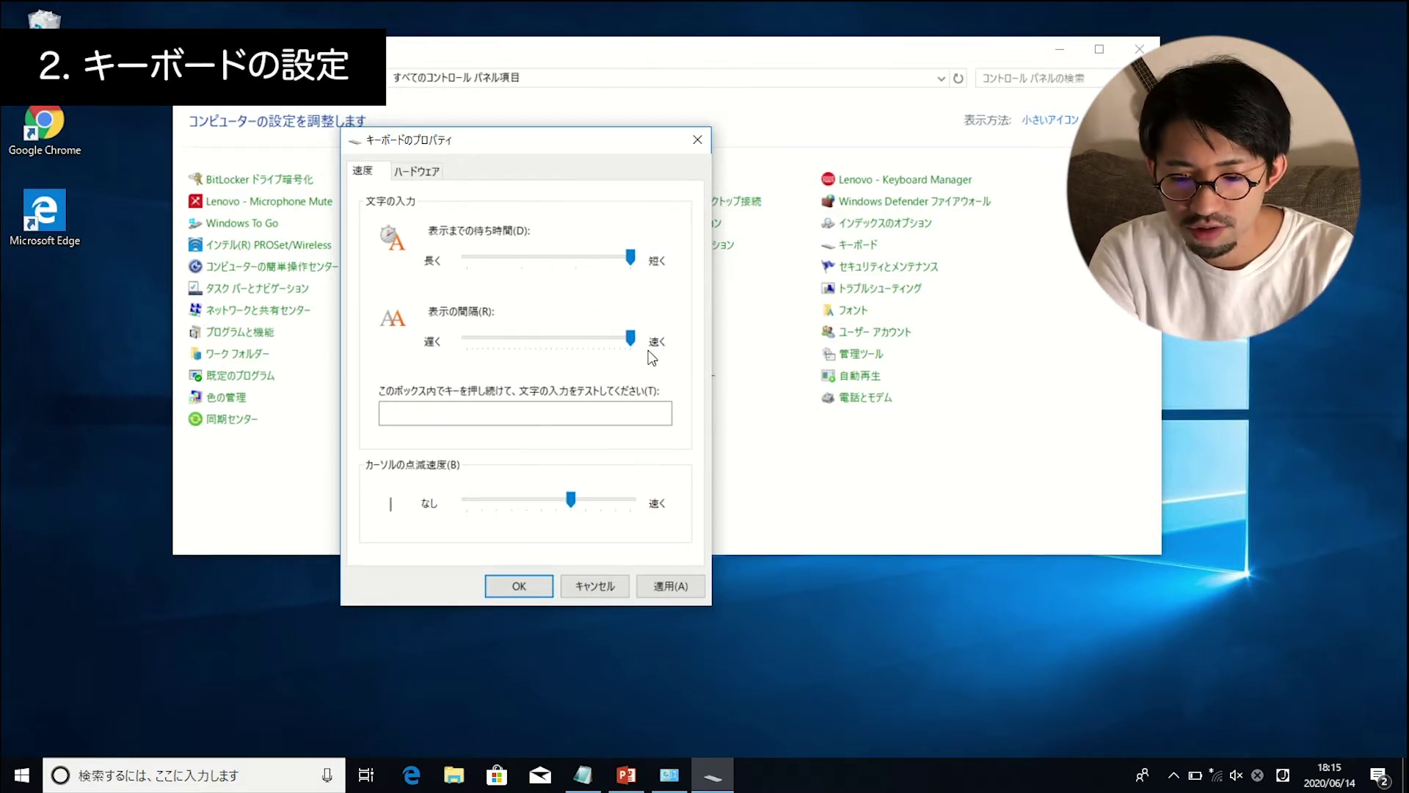
Test the key repeat by holding the letter s in the test field, then clear the field.
{"action": "left_click", "coordinate": [472, 416]}
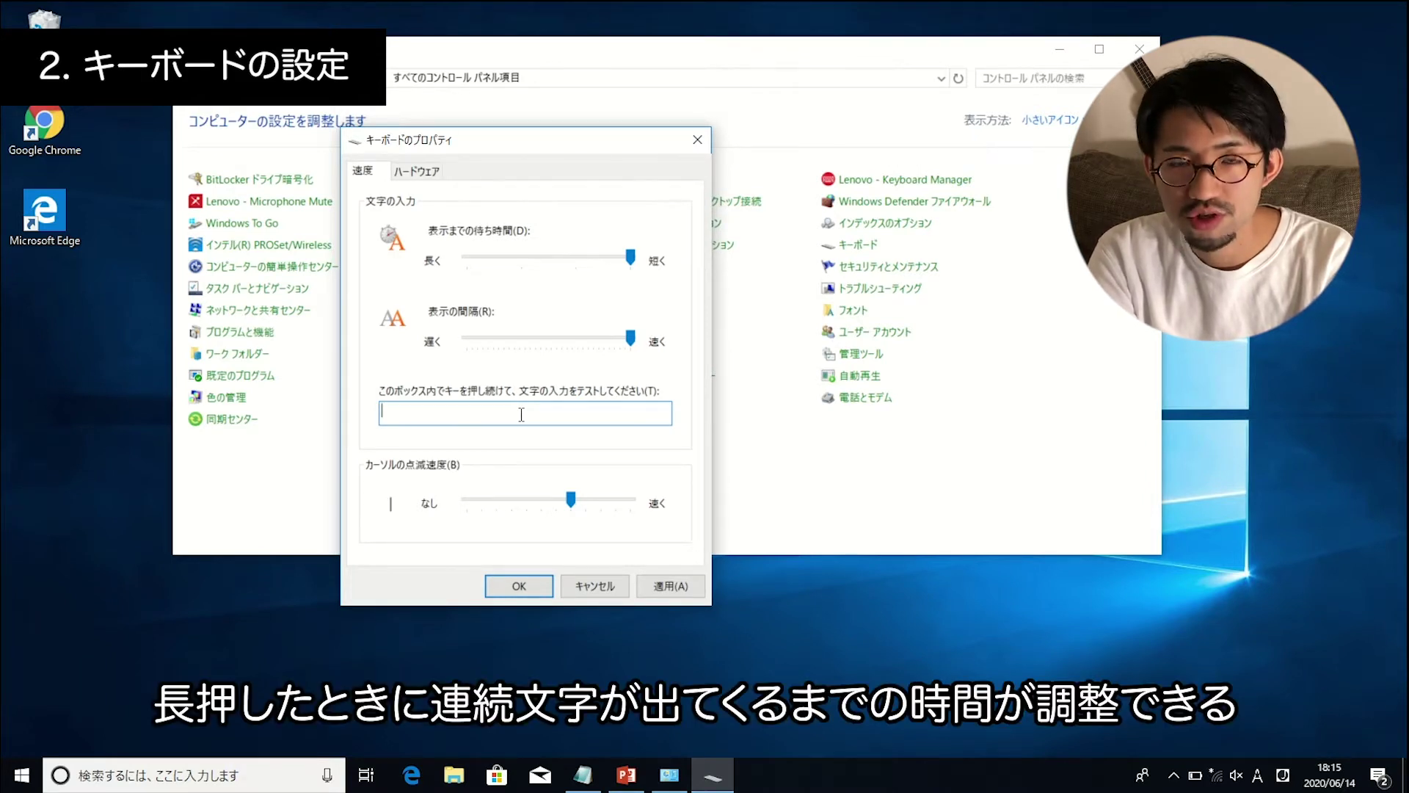
{"action": "type", "text": "ssssssssssssssssssssssssssssssss"}
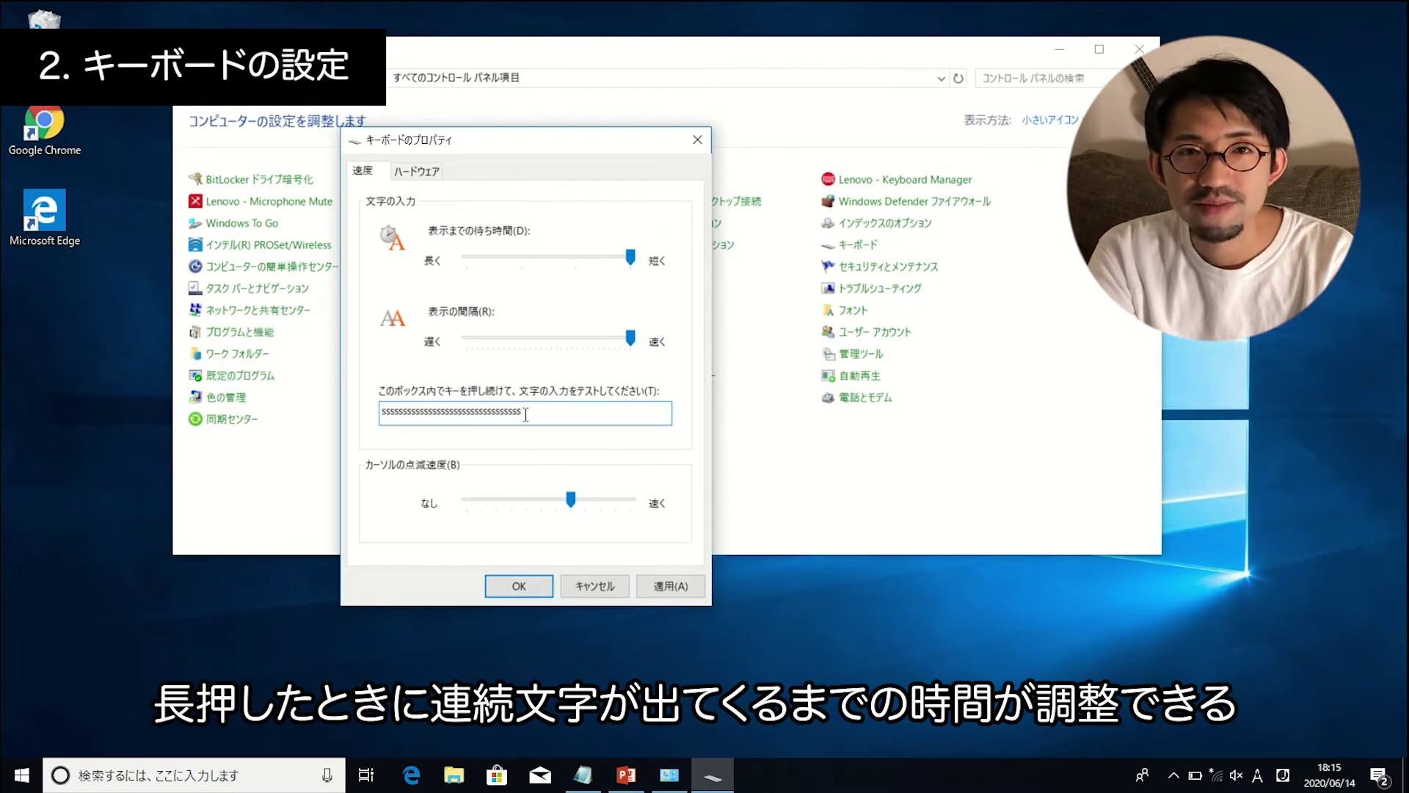
{"action": "left_click_drag", "start_coordinate": [525, 415], "coordinate": [364, 401]}
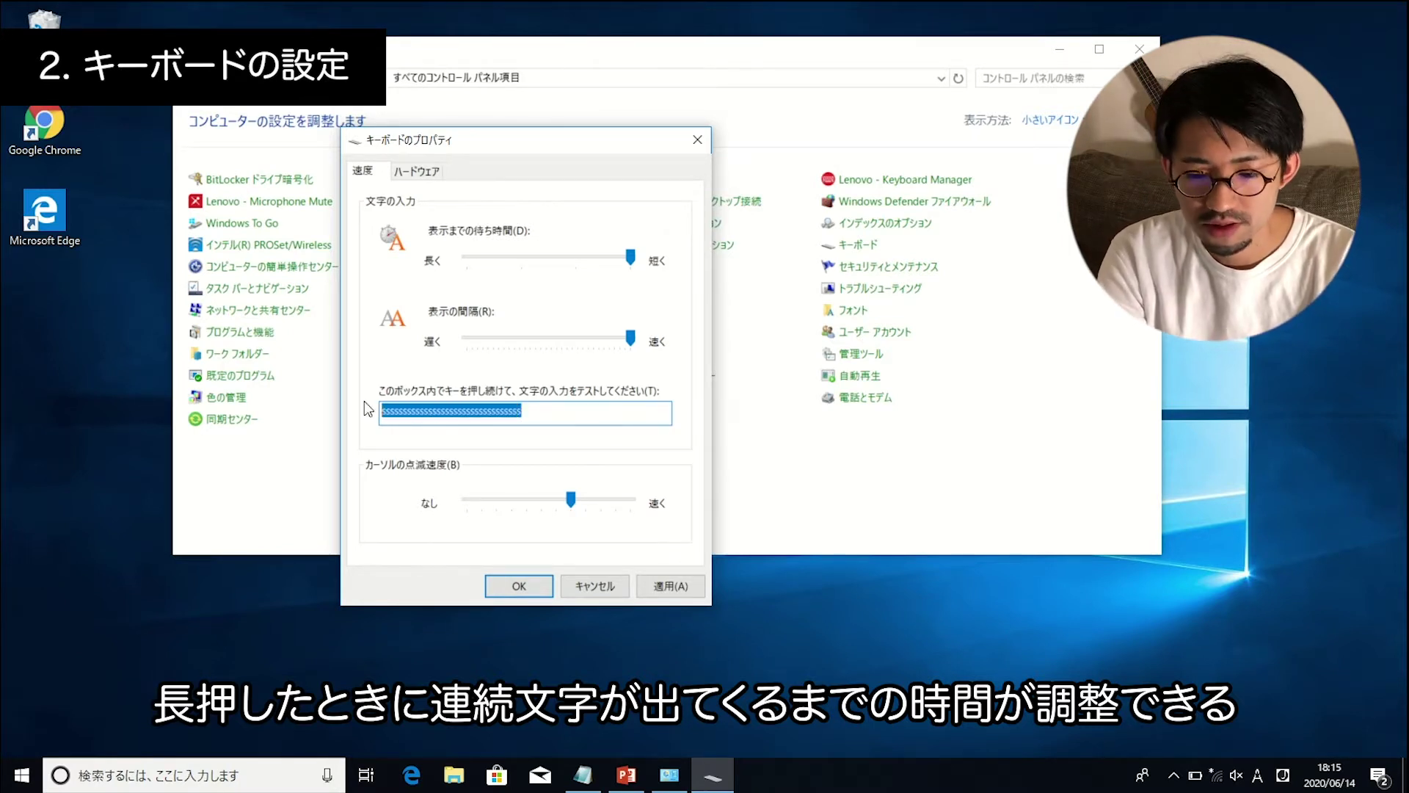
{"action": "key", "text": "BackSpace"}
Set the repeat delay (表示までの待ち時間) to its longest value, test it by holding the letter s in the test field, and clear the field.
{"action": "left_click_drag", "start_coordinate": [631, 257], "coordinate": [467, 260]}
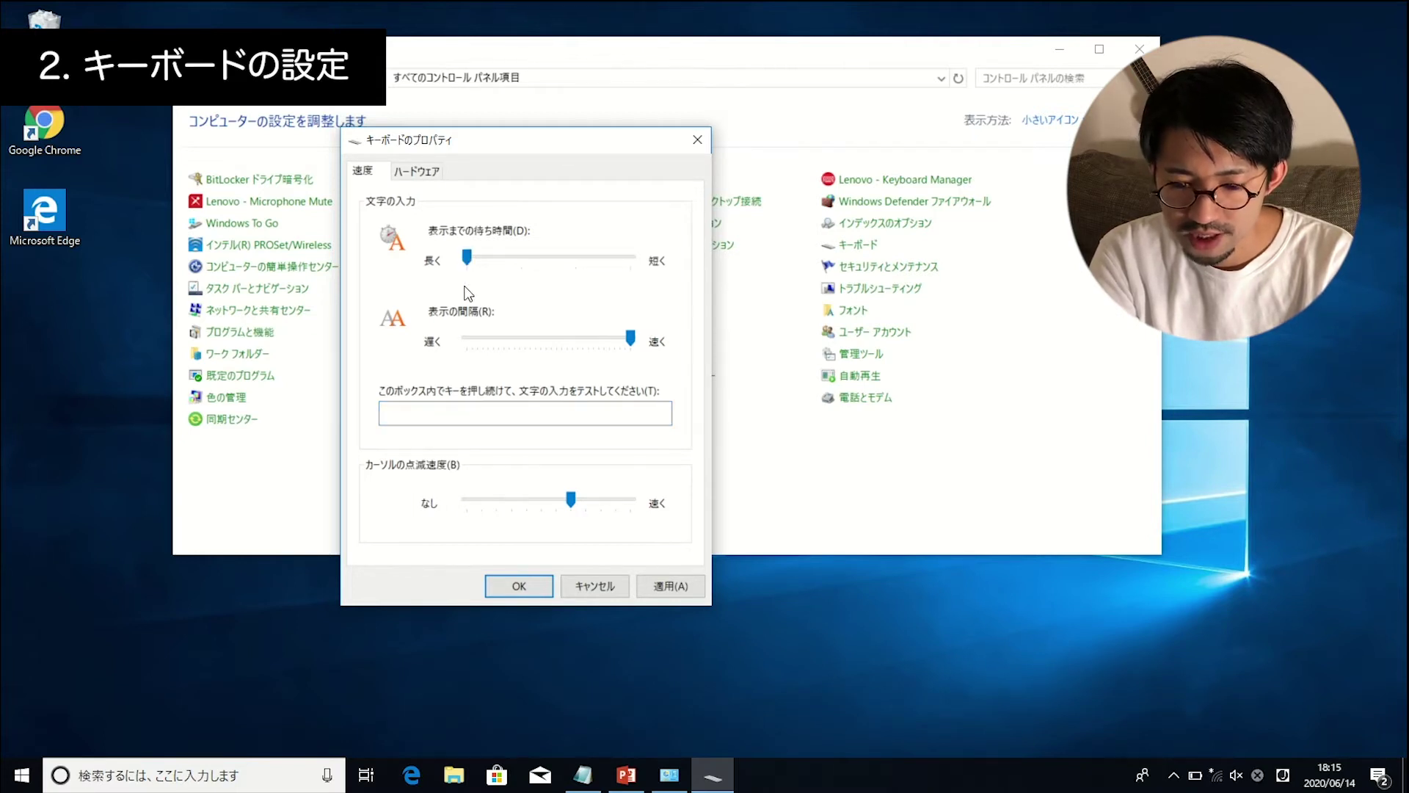
{"action": "left_click", "coordinate": [425, 420]}
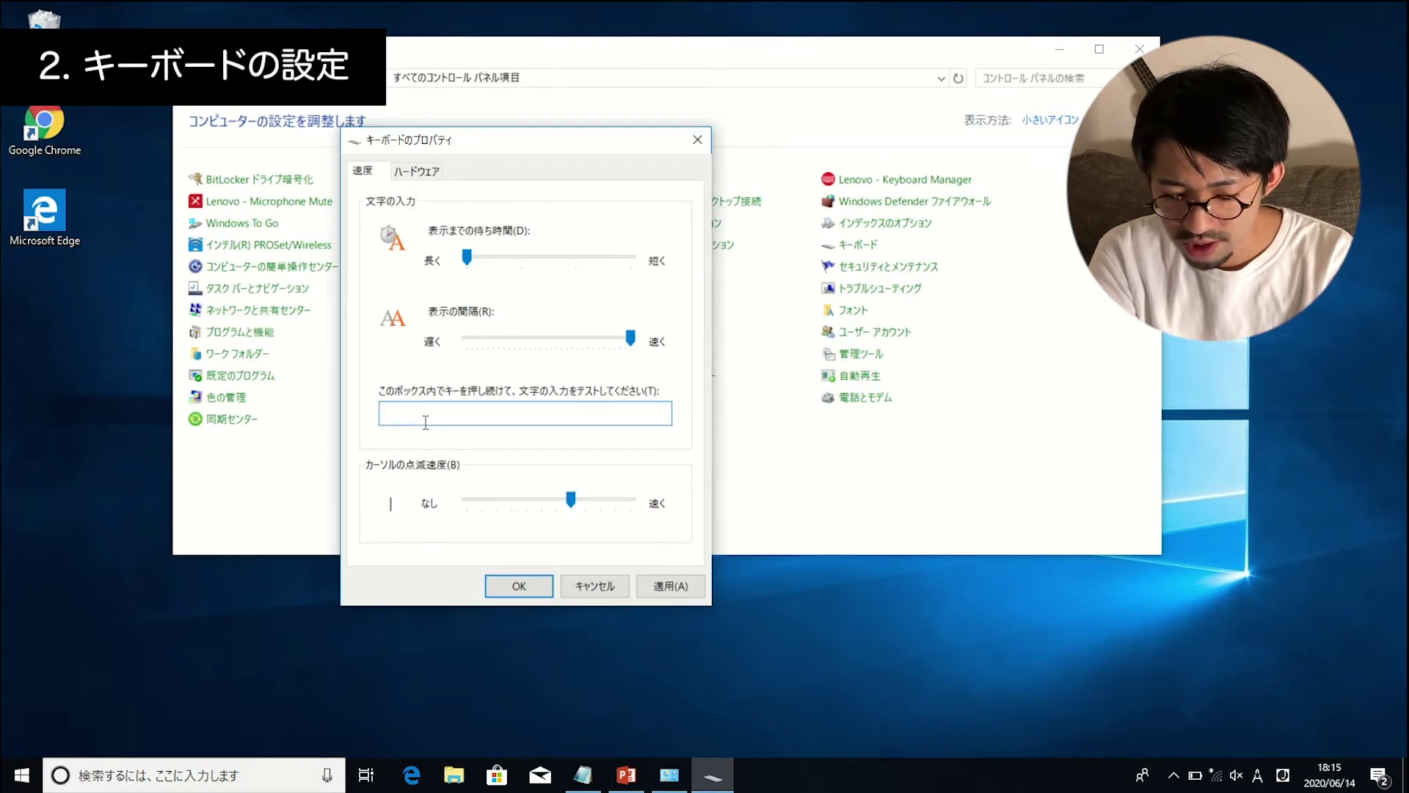
{"action": "type", "text": "s"}
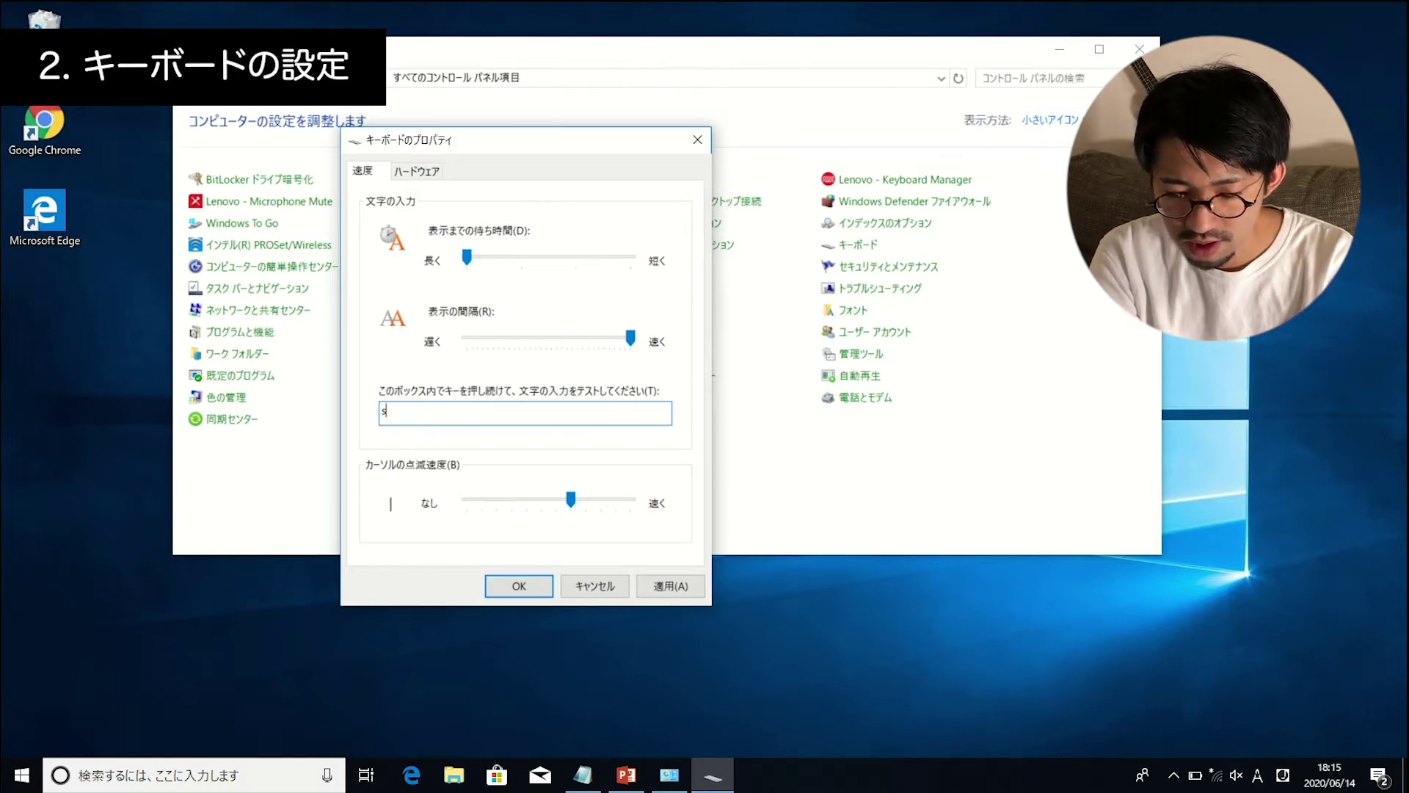
{"action": "type", "text": "sssssssssssssssssssssssssssssssssssss"}
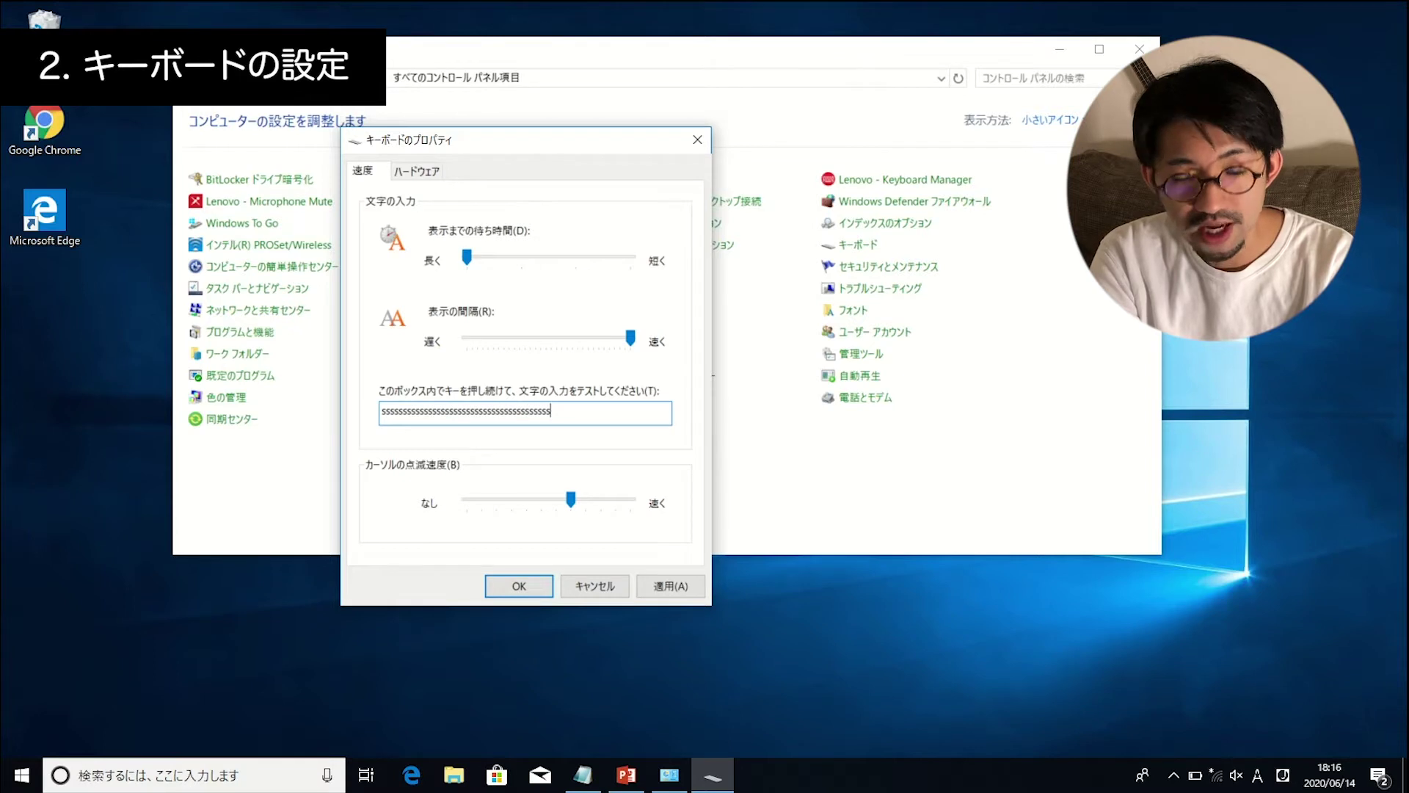
{"action": "type", "text": "ssssssssssssssssss"}
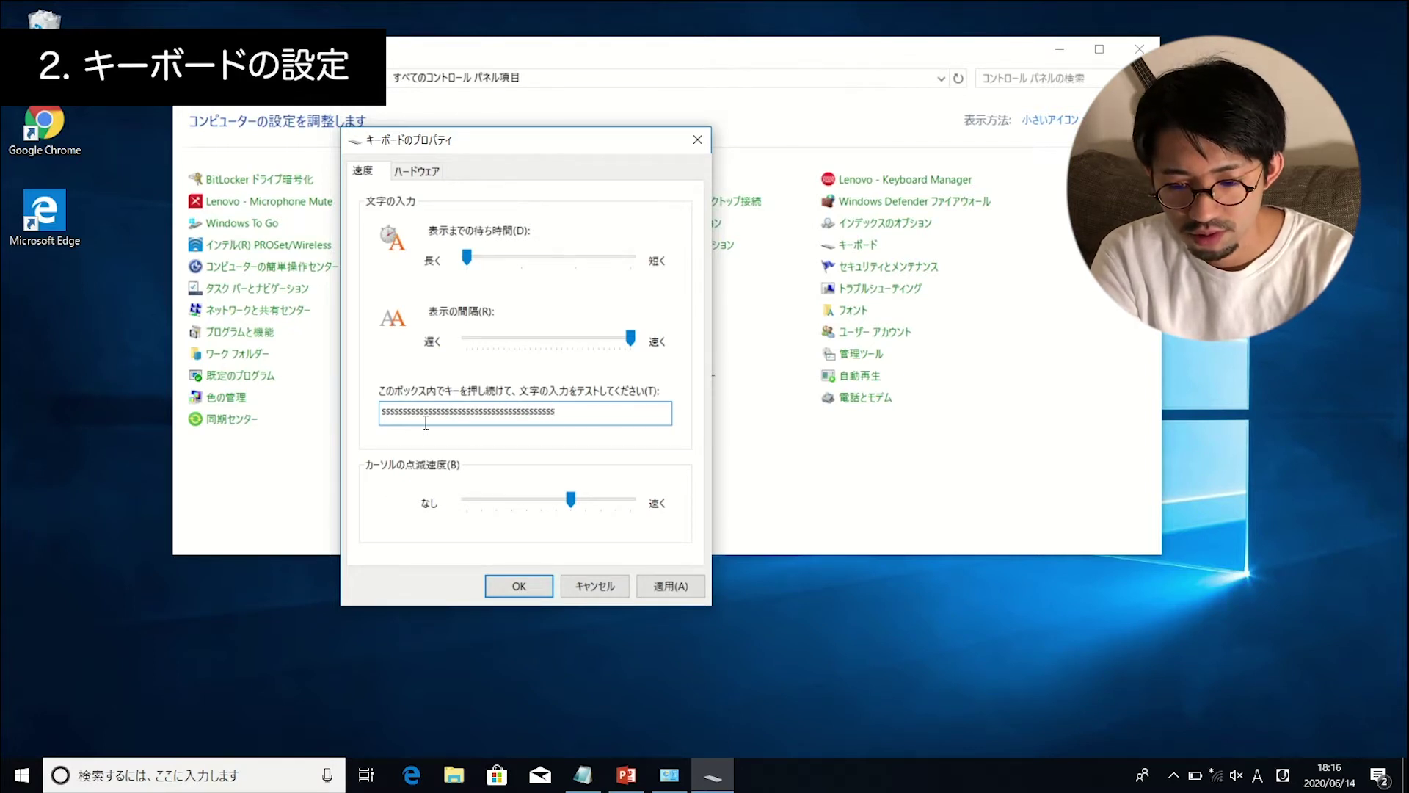
{"action": "type", "text": "ssssssssssssssssssssssssss"}
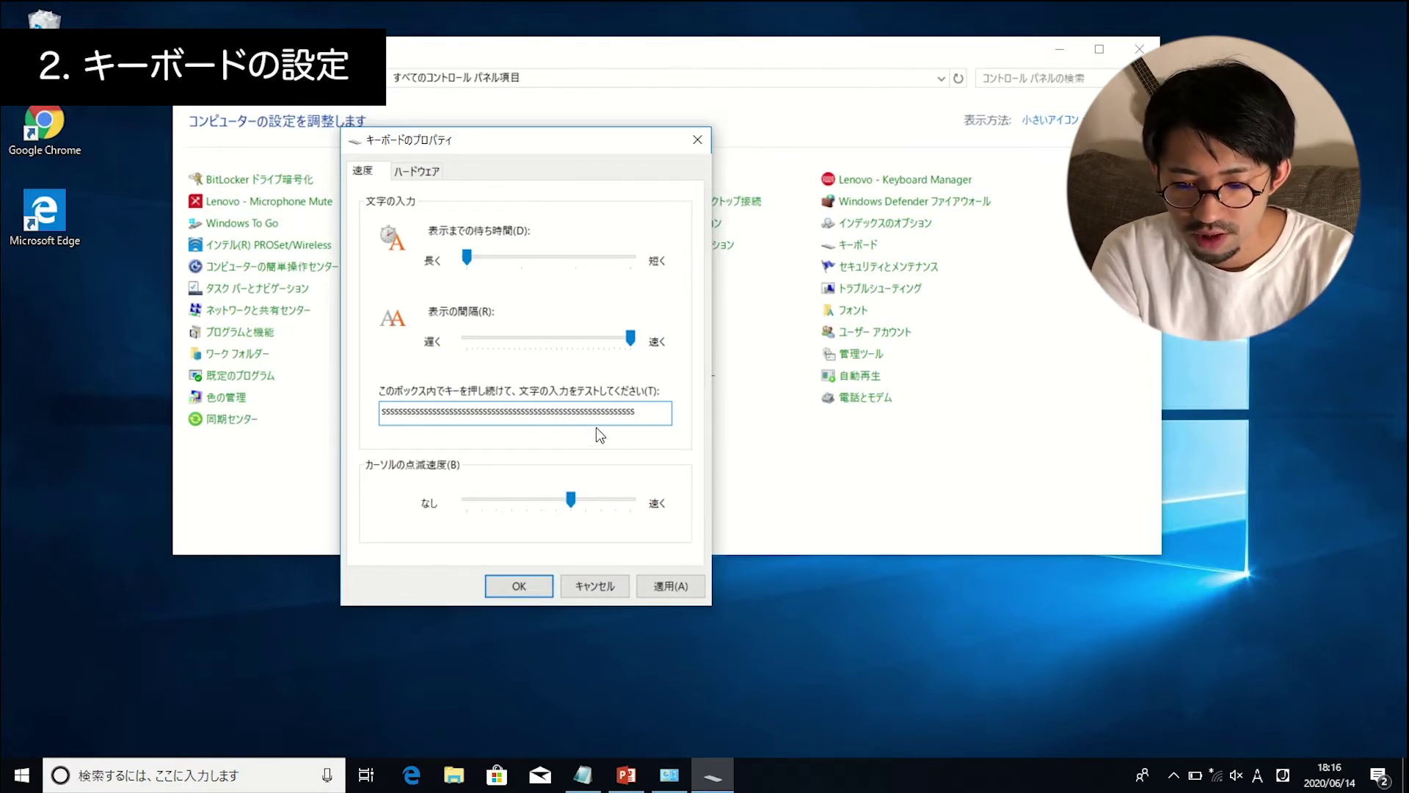
{"action": "key", "text": "ctrl+a"}
{"action": "key", "text": "BackSpace"}
Set the repeat delay to its shortest value and test it by holding the letter d in the test field.
{"action": "left_click", "coordinate": [617, 265]}
{"action": "left_click", "coordinate": [616, 266]}
{"action": "left_click", "coordinate": [617, 266]}
{"action": "left_click", "coordinate": [430, 406]}
{"action": "type", "text": "dddddddddddddddddd"}
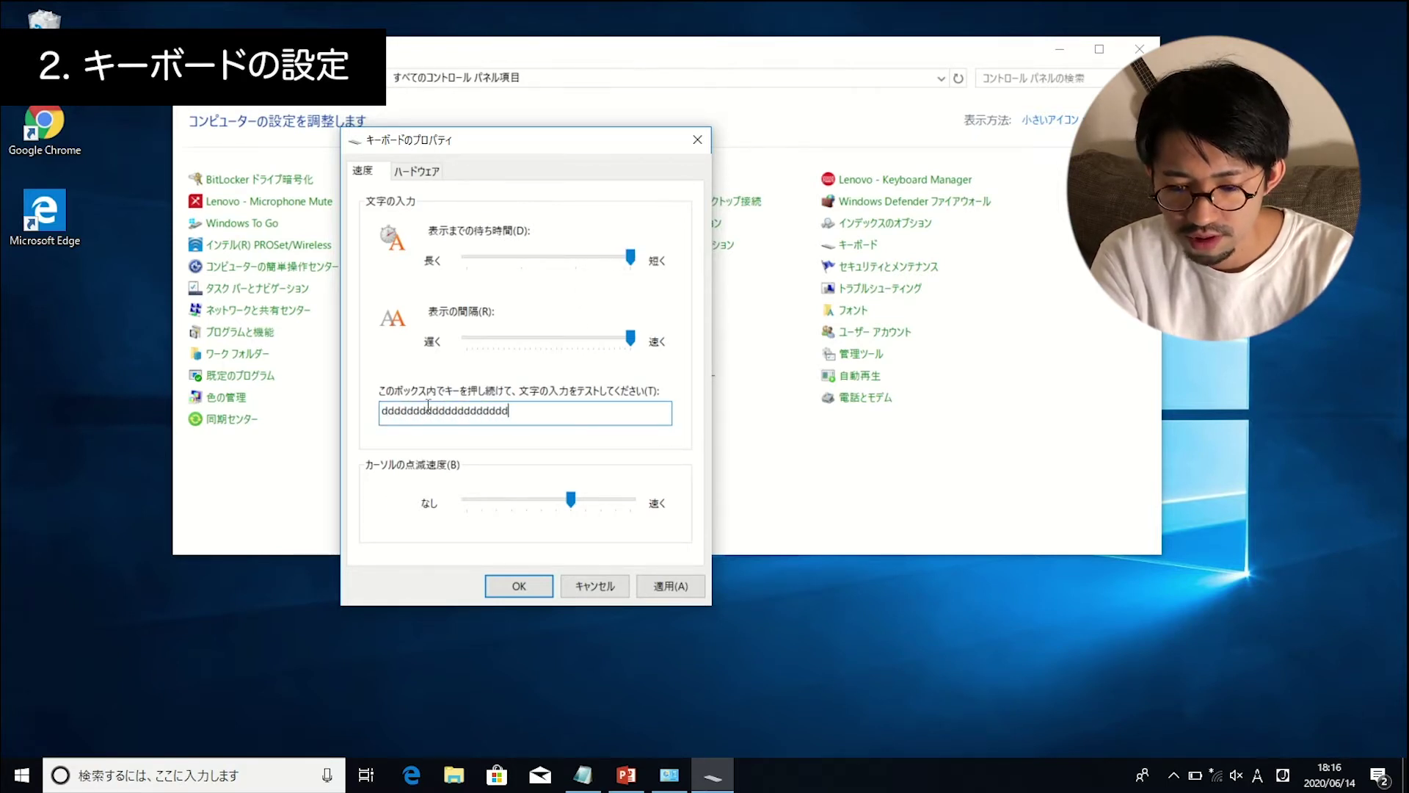
{"action": "type", "text": "ddddddddddddddddd"}
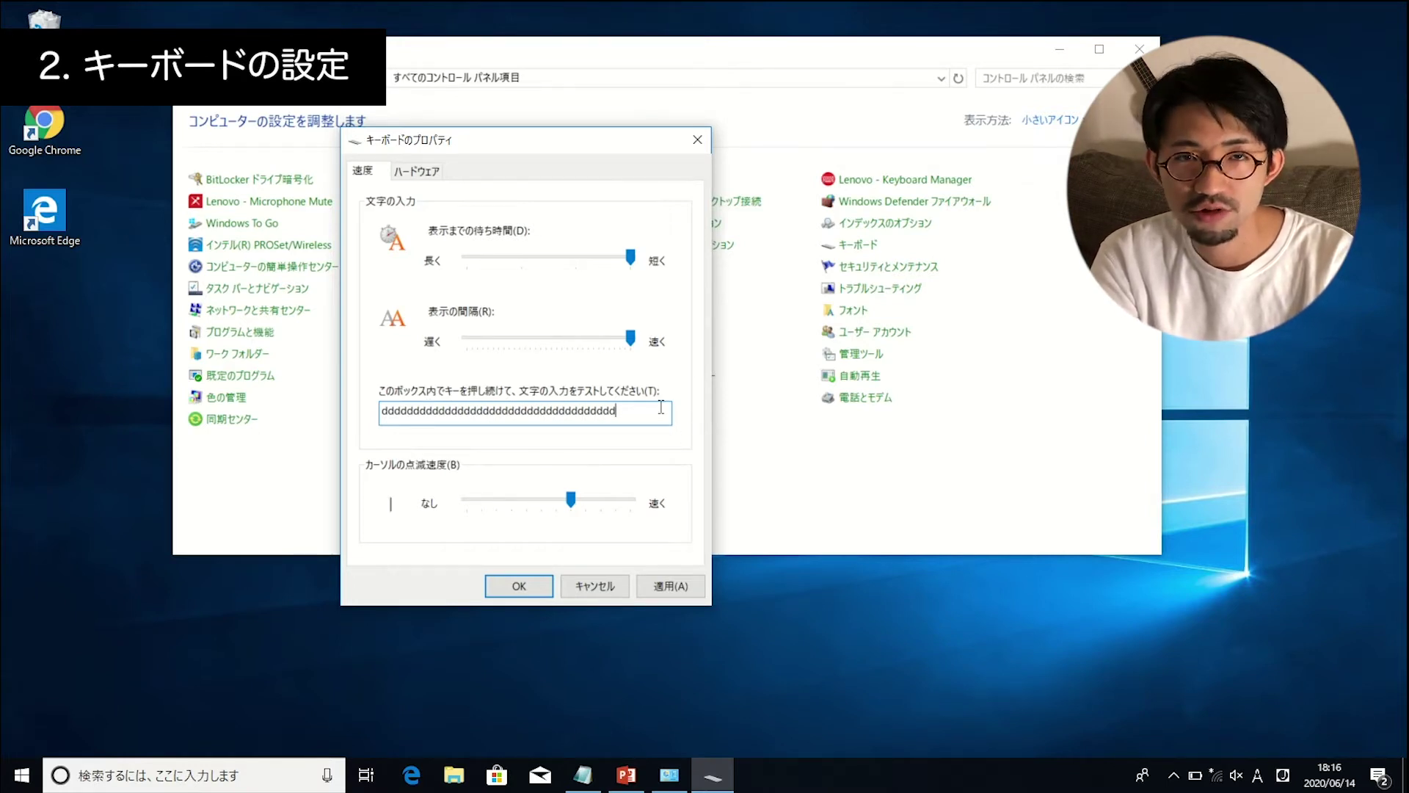
Clear the test field, then apply the keyboard settings and close the properties dialog.
{"action": "left_click_drag", "start_coordinate": [660, 406], "coordinate": [334, 371]}
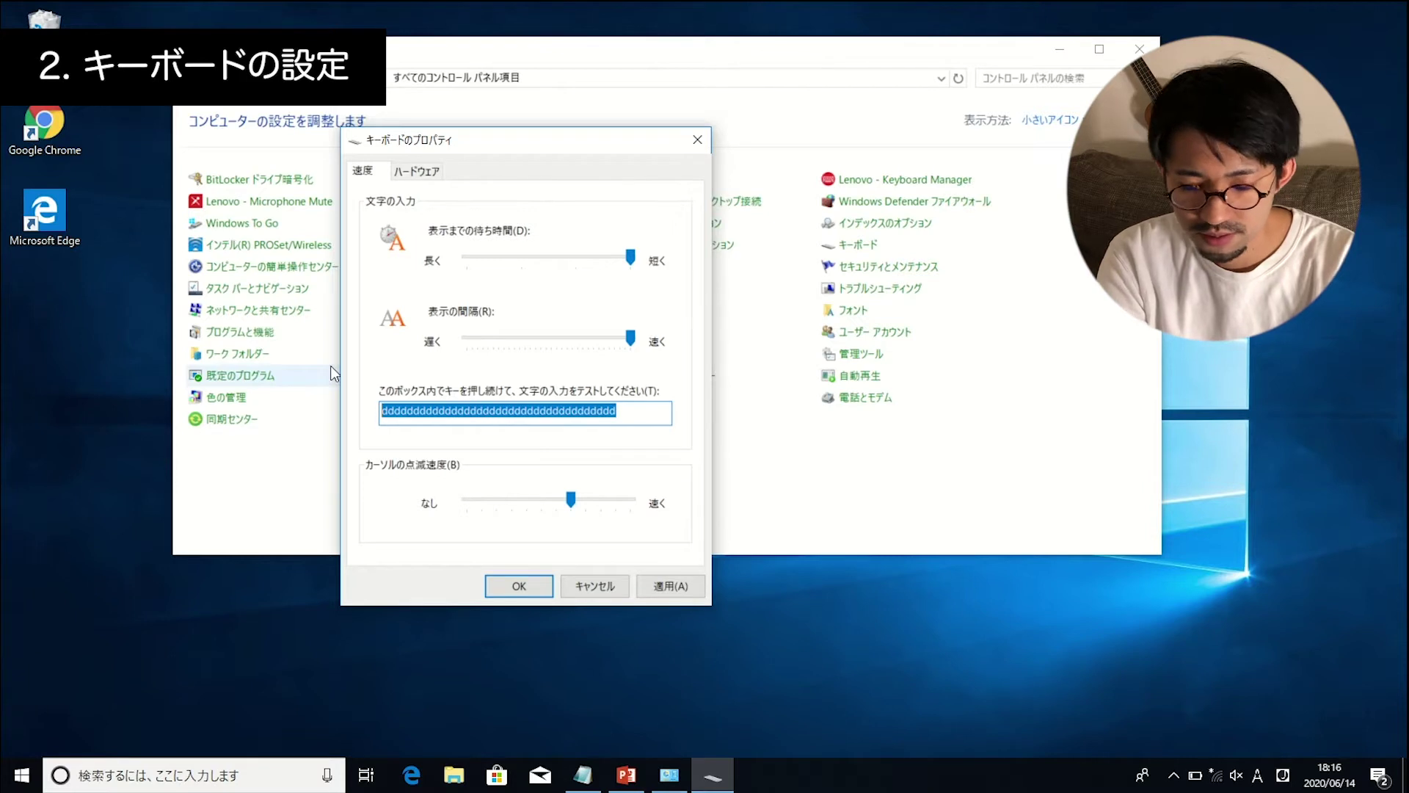
{"action": "key", "text": "BackSpace"}
{"action": "left_click", "coordinate": [668, 583]}
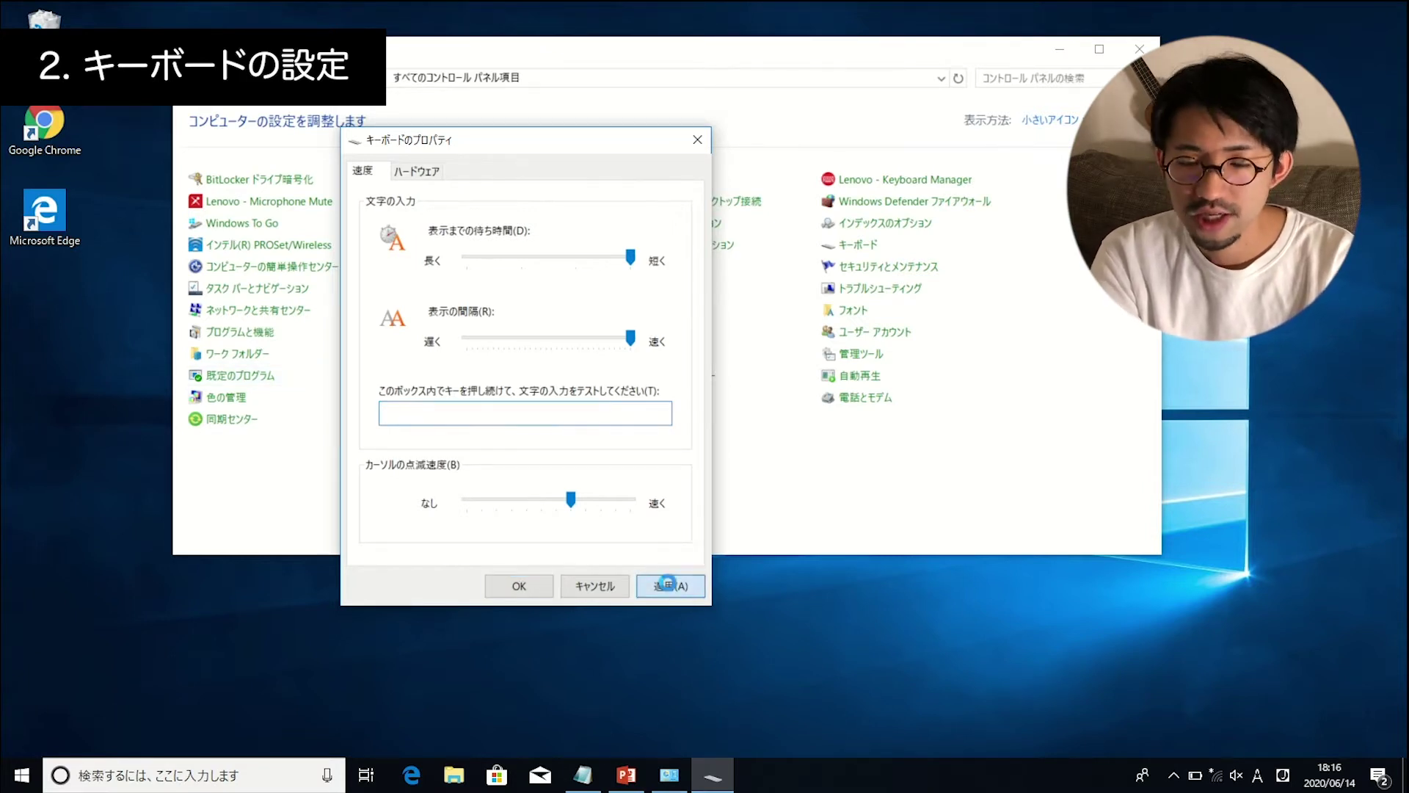
{"action": "left_click", "coordinate": [538, 586]}
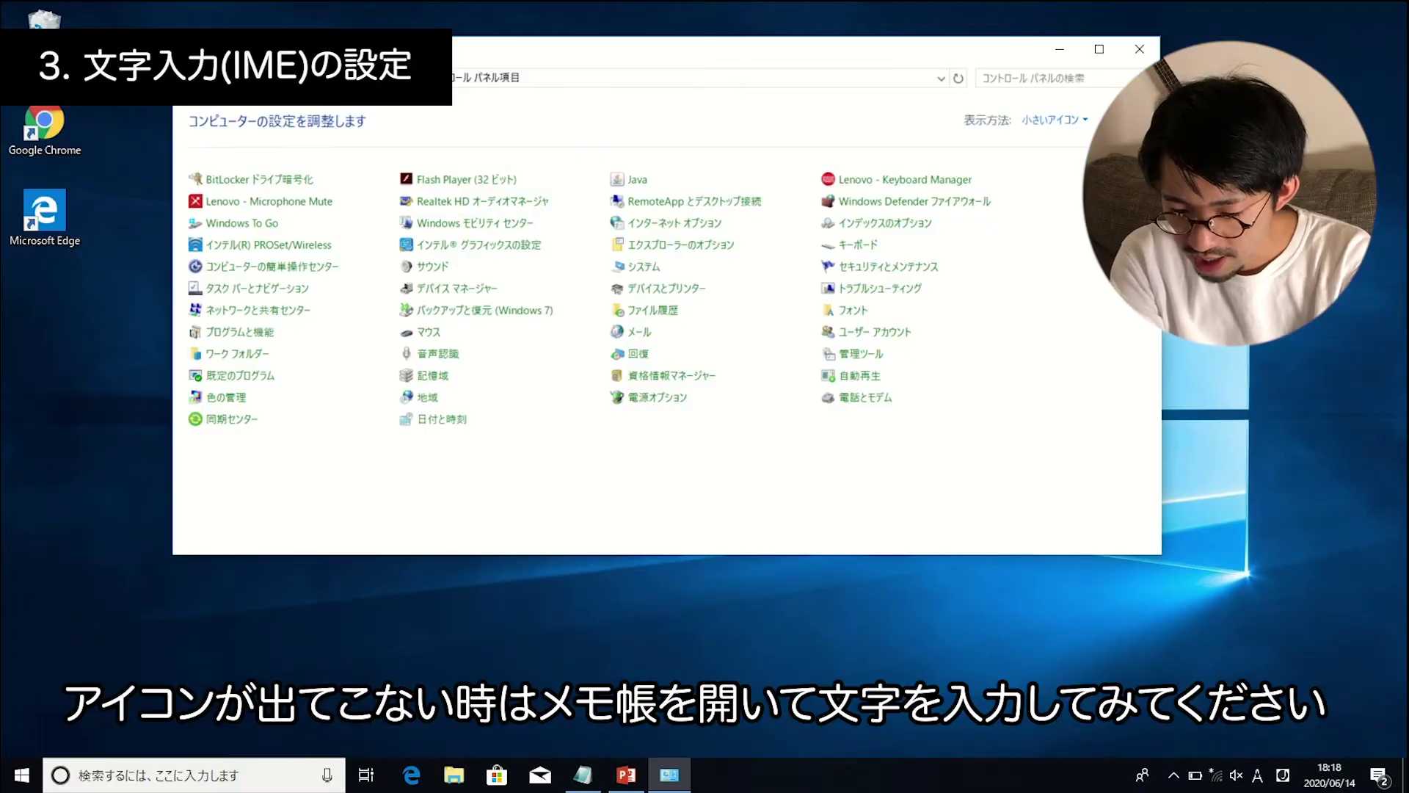
Open the Microsoft IME properties and bring up the detailed settings (詳細設定) in a convenient spot on screen.
{"action": "right_click", "coordinate": [1258, 777]}
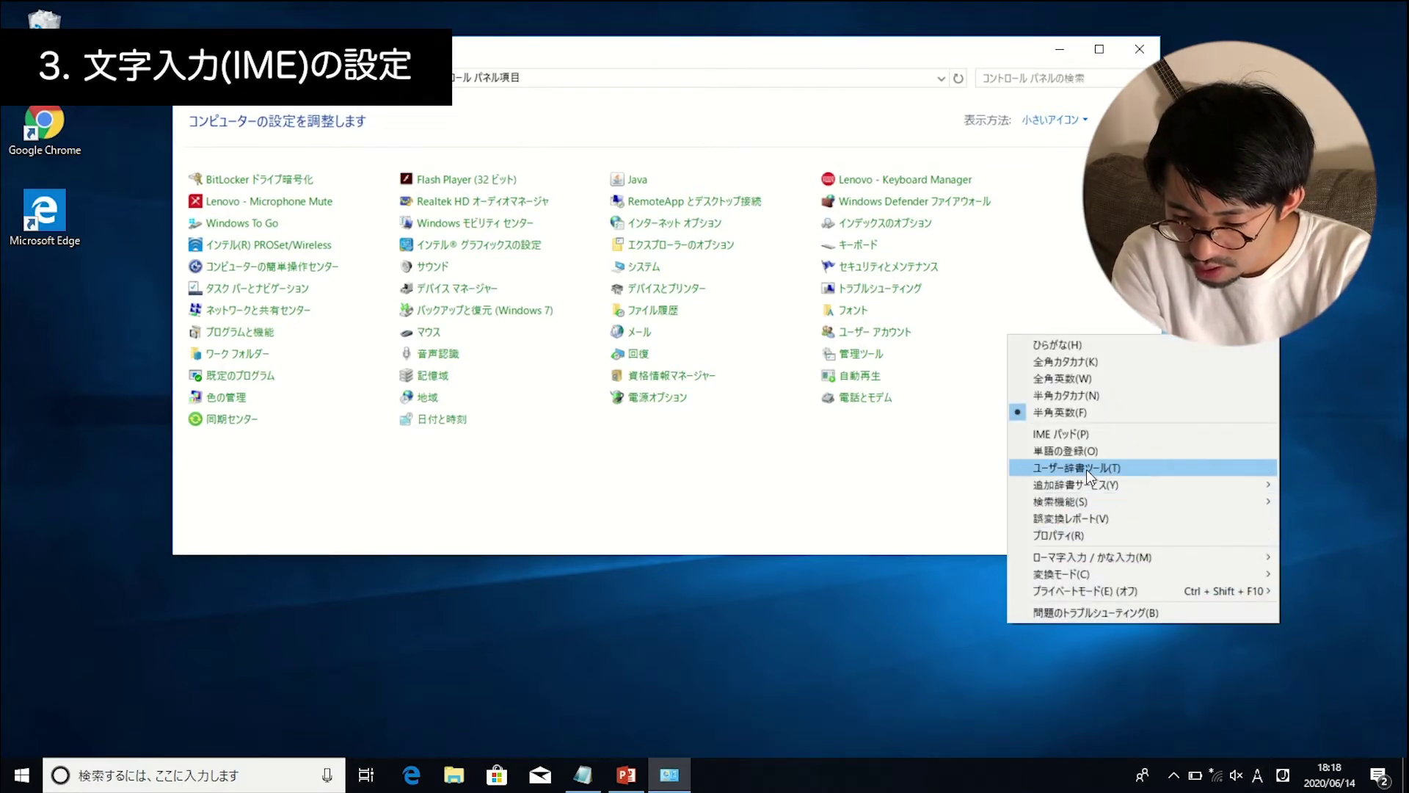
{"action": "left_click", "coordinate": [1115, 537]}
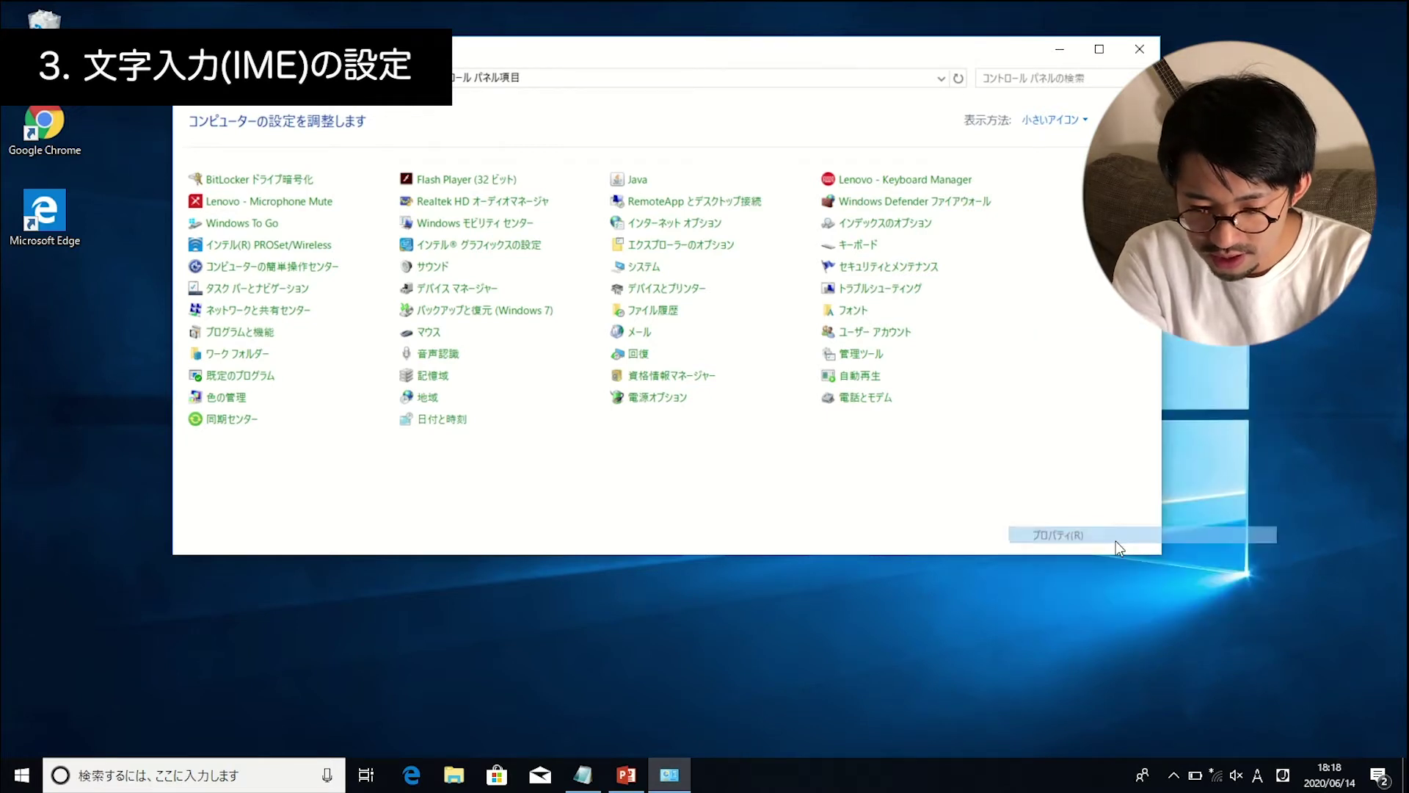
{"action": "left_click_drag", "start_coordinate": [329, 164], "coordinate": [549, 224]}
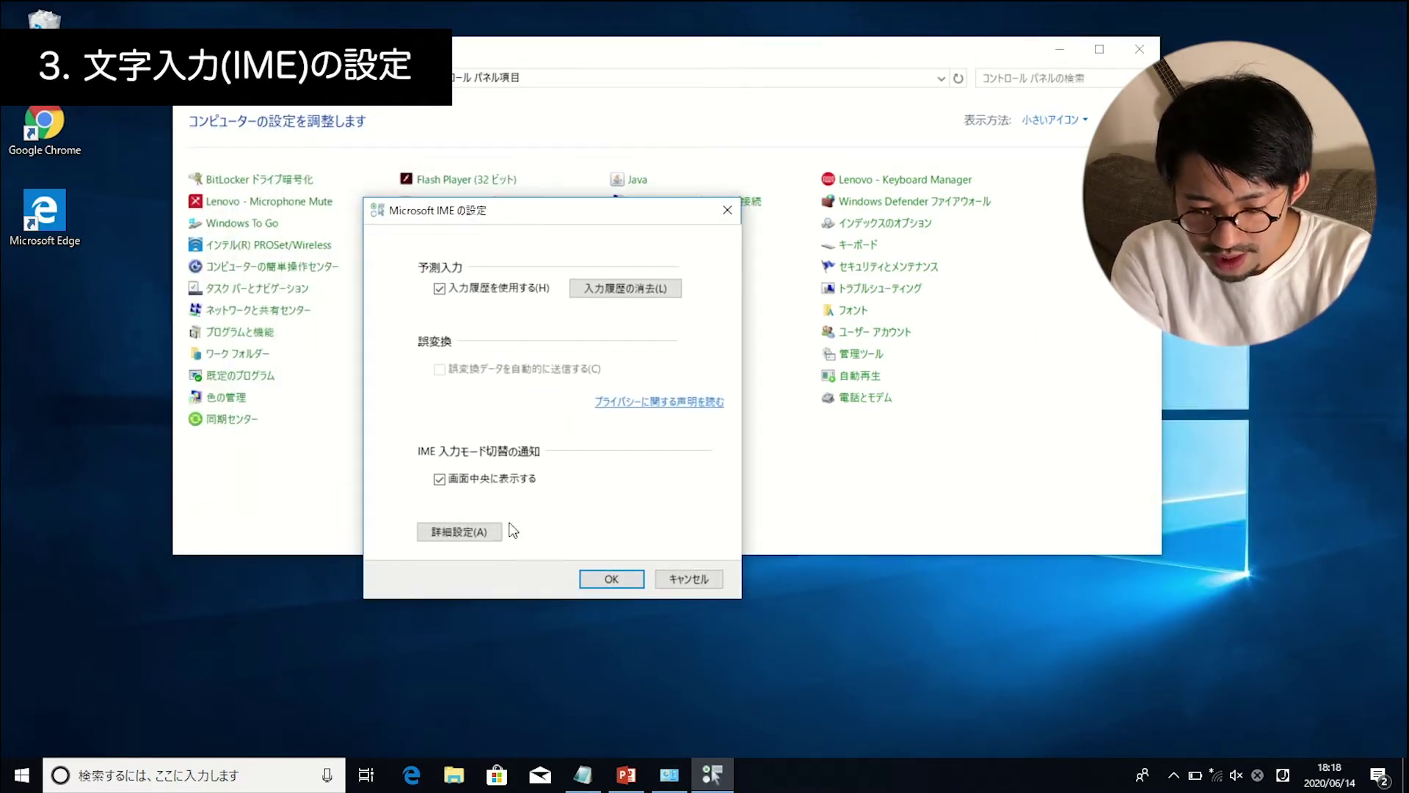
{"action": "left_click", "coordinate": [470, 538]}
{"action": "left_click_drag", "start_coordinate": [418, 175], "coordinate": [775, 157]}
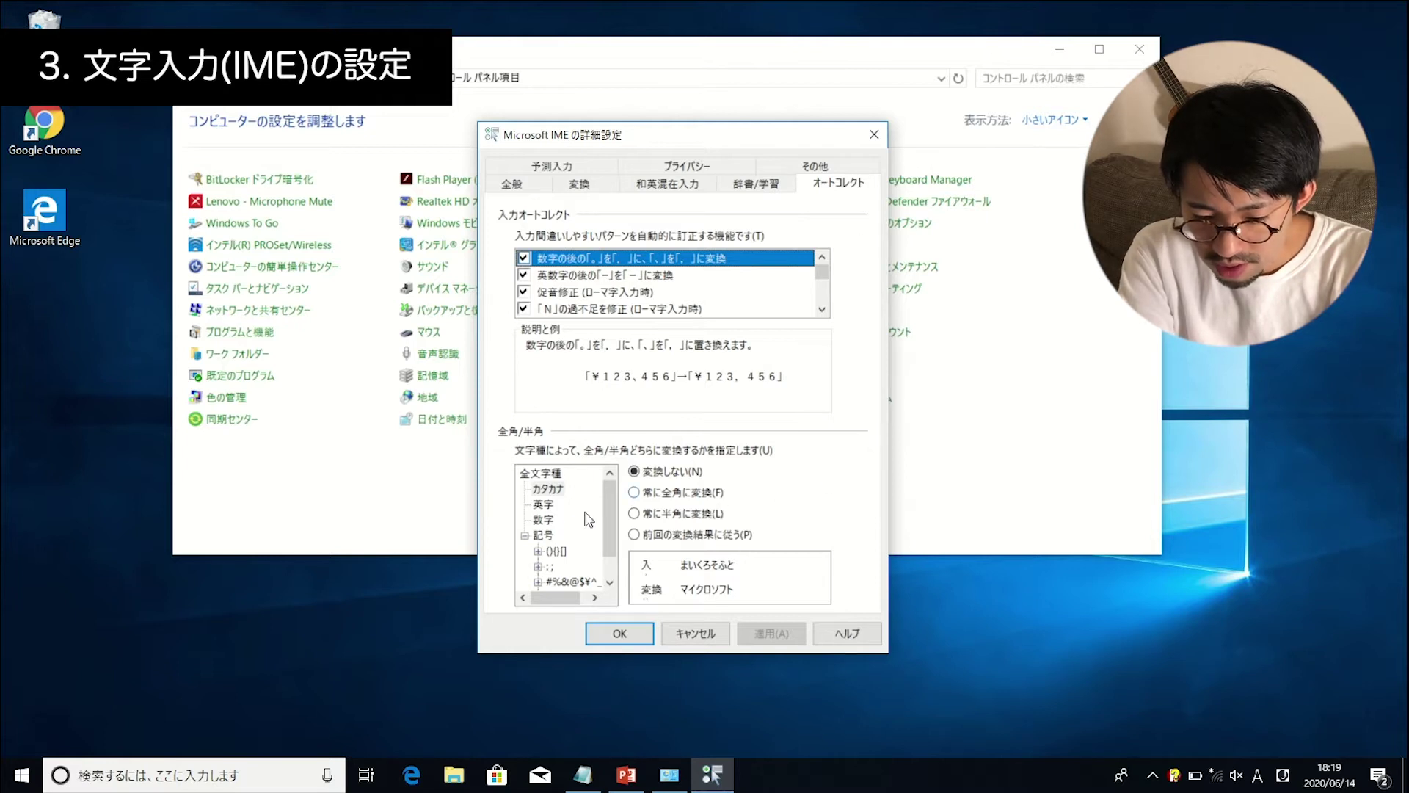
In the full/half-width autocorrect settings (オートコレクト), set letters (英字) to always convert to half-width (常に半角に変換).
{"action": "left_click", "coordinate": [551, 505]}
{"action": "left_click", "coordinate": [544, 520]}
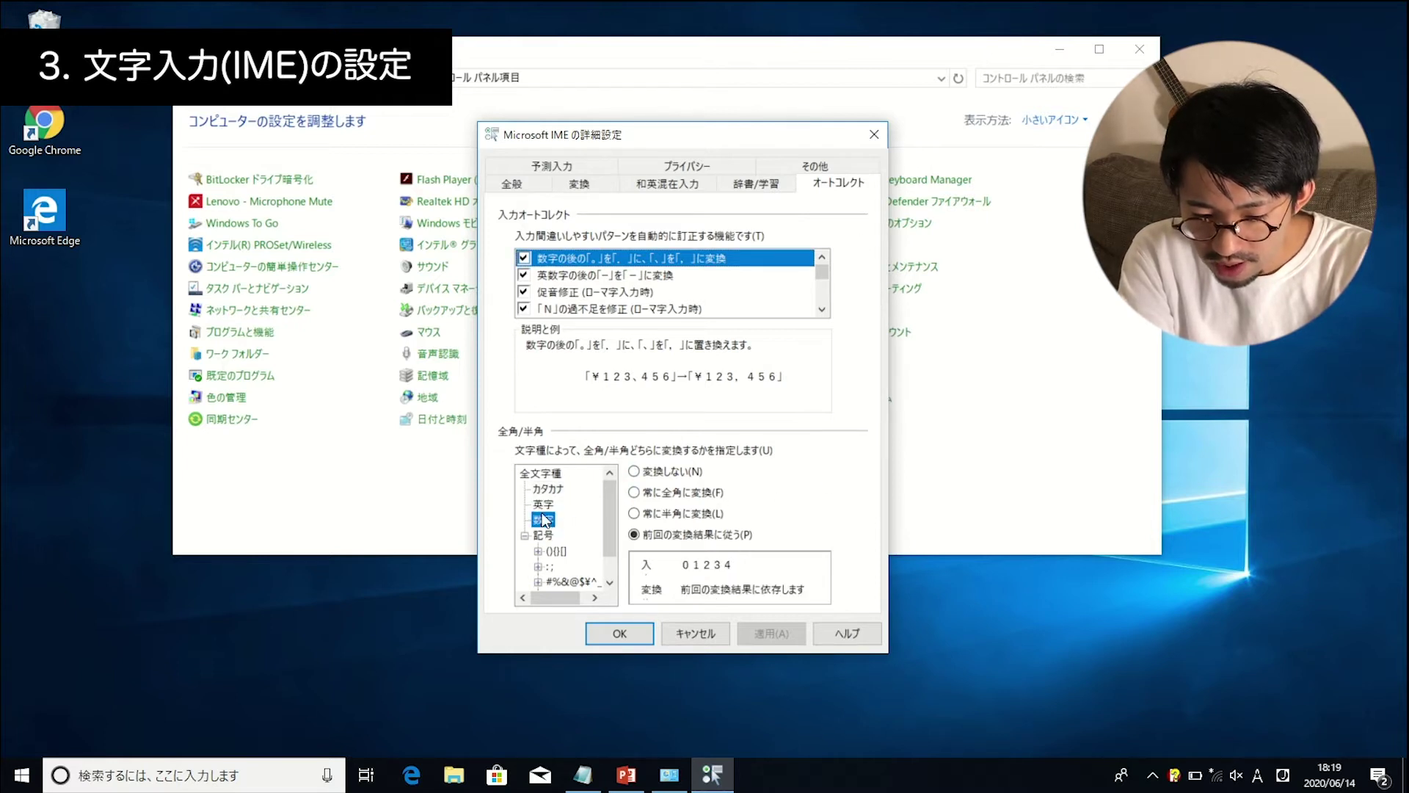
{"action": "left_click", "coordinate": [547, 489]}
{"action": "left_click", "coordinate": [544, 521]}
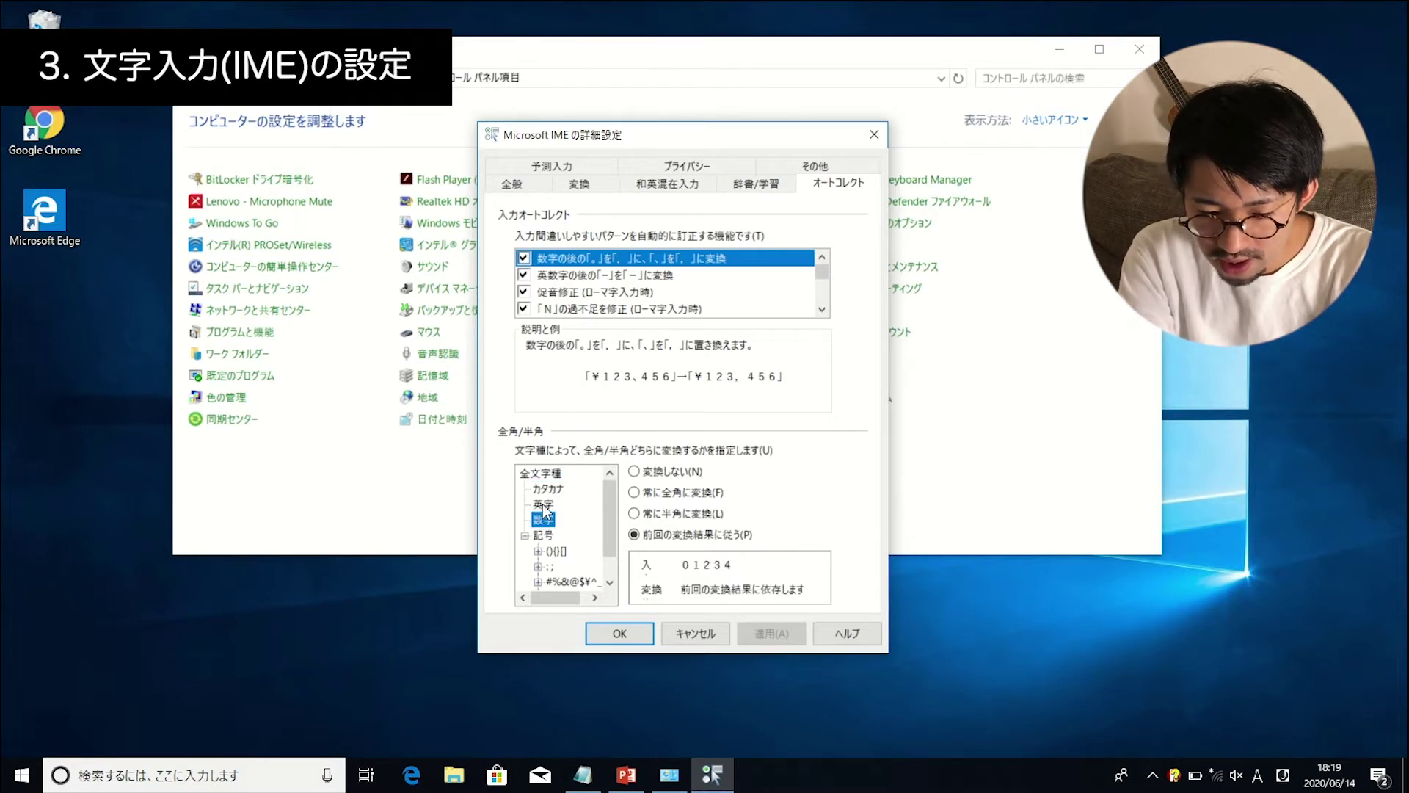
{"action": "left_click", "coordinate": [543, 502]}
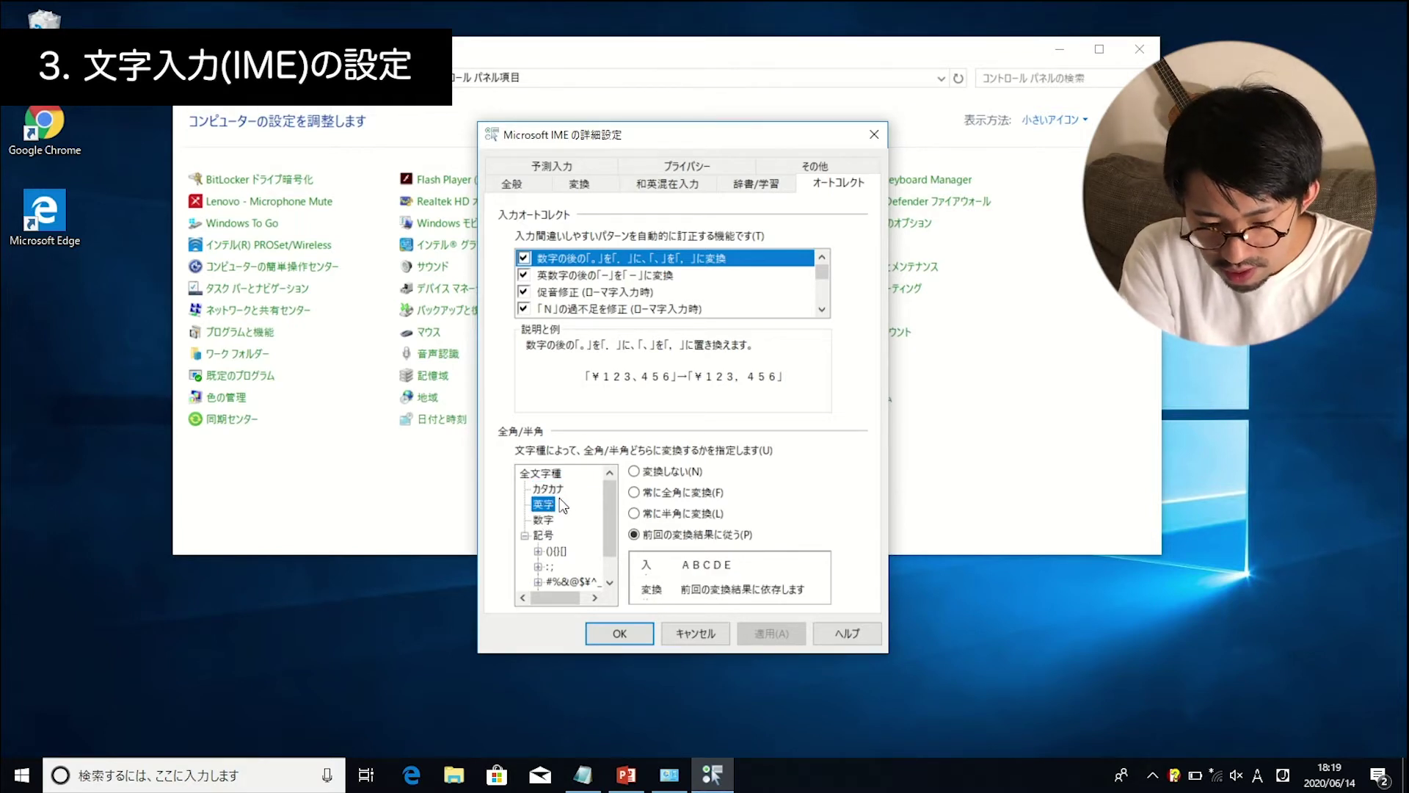
{"action": "left_click", "coordinate": [632, 513]}
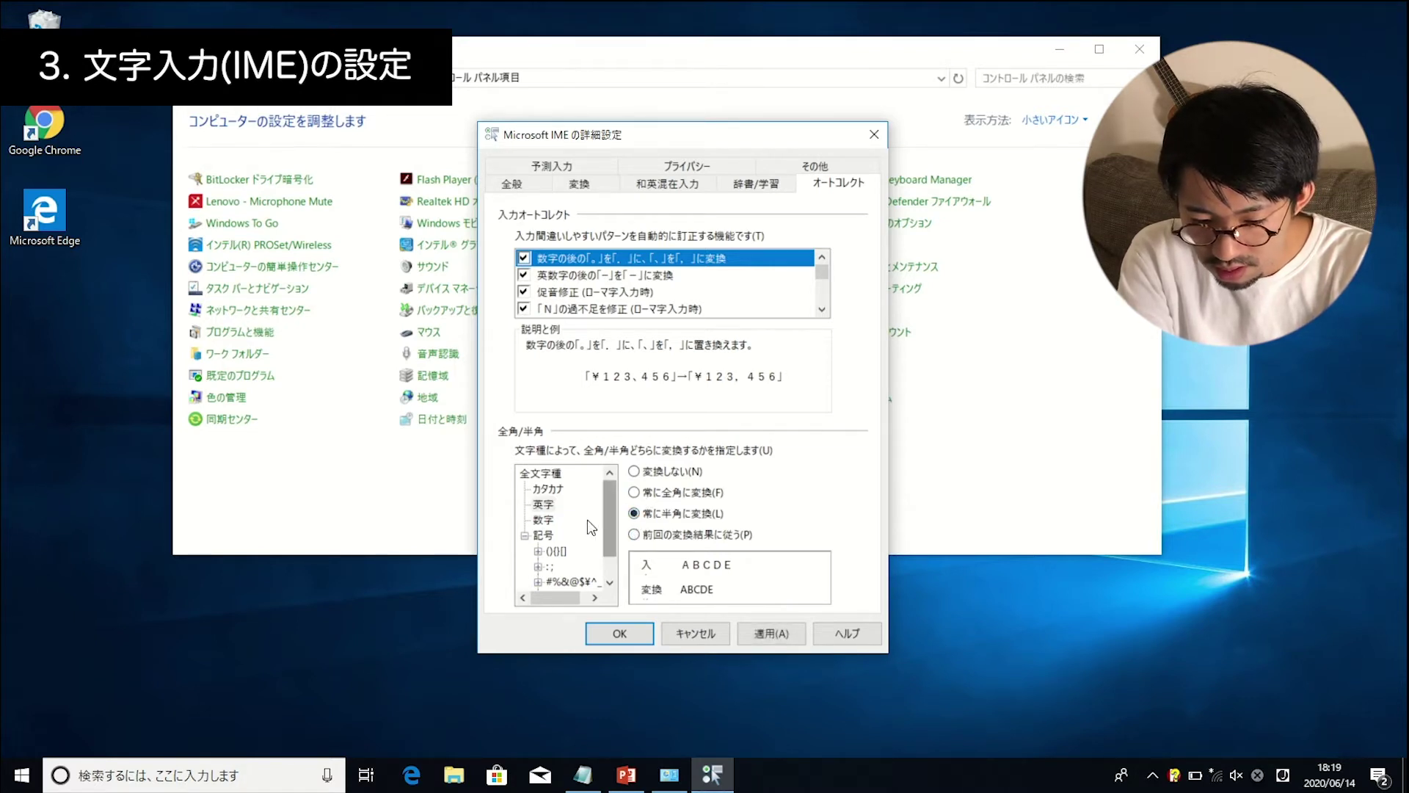
Set digits (数字) to always convert to half-width (常に半角に変換), then apply the IME settings and close the dialog.
{"action": "left_click", "coordinate": [551, 519]}
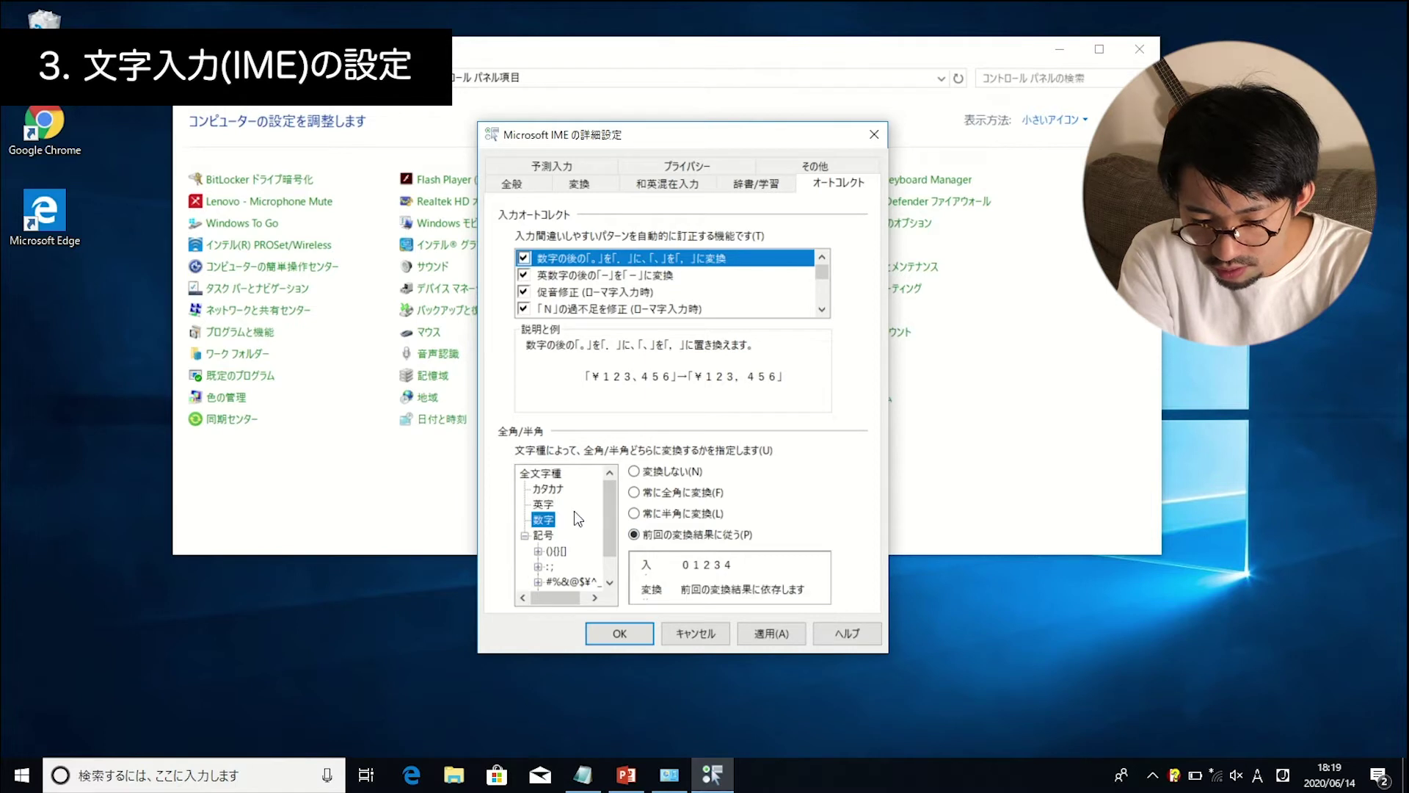
{"action": "left_click", "coordinate": [638, 516]}
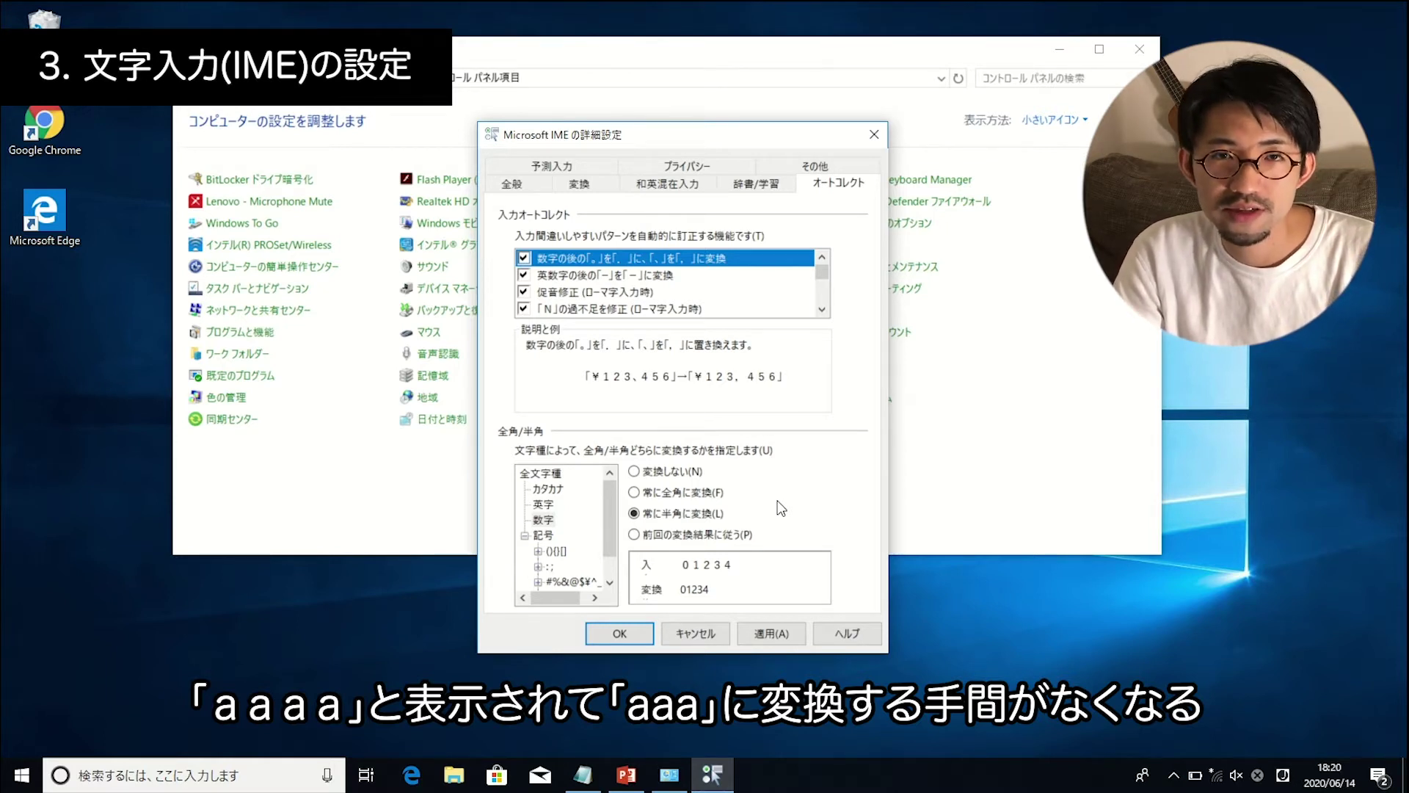
{"action": "left_click", "coordinate": [764, 636]}
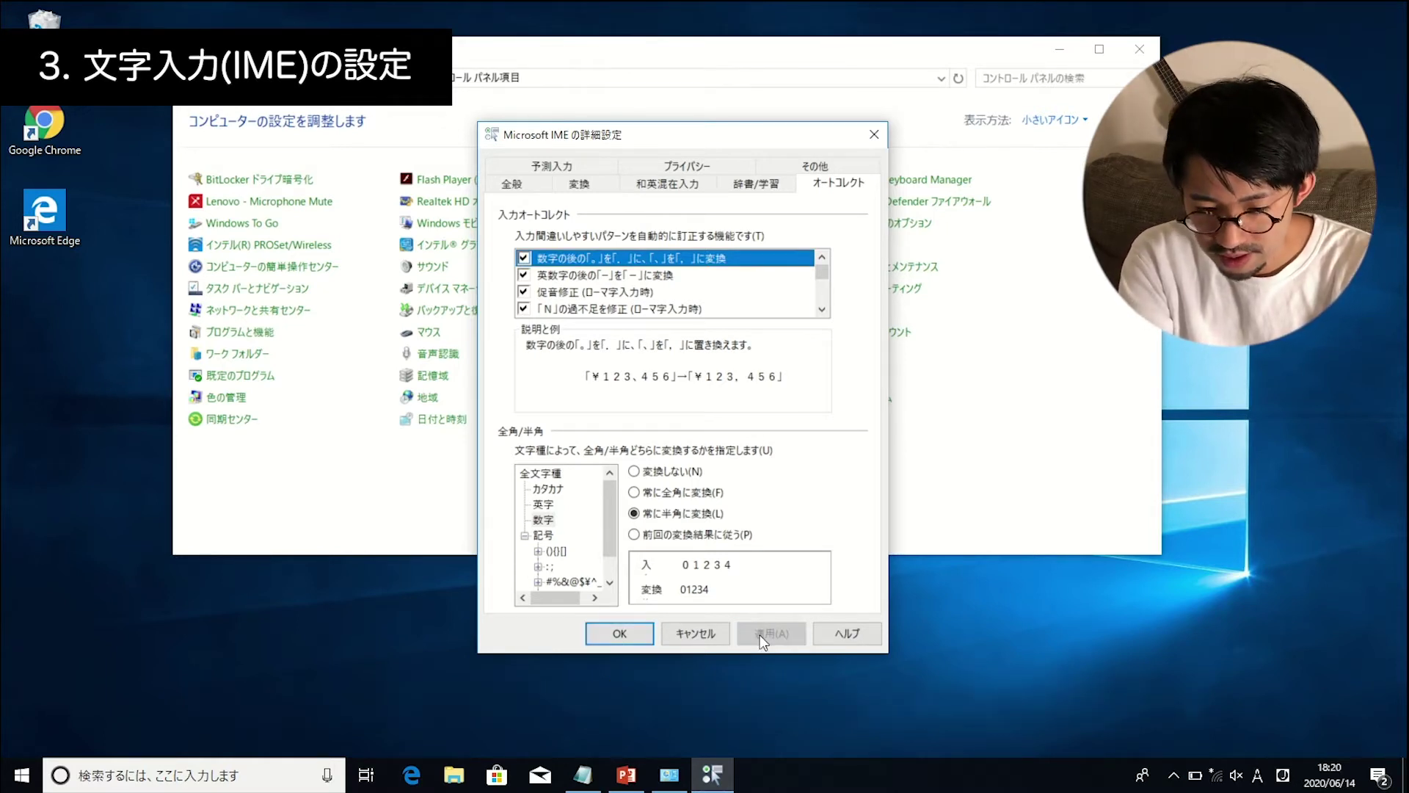
{"action": "left_click", "coordinate": [603, 629]}
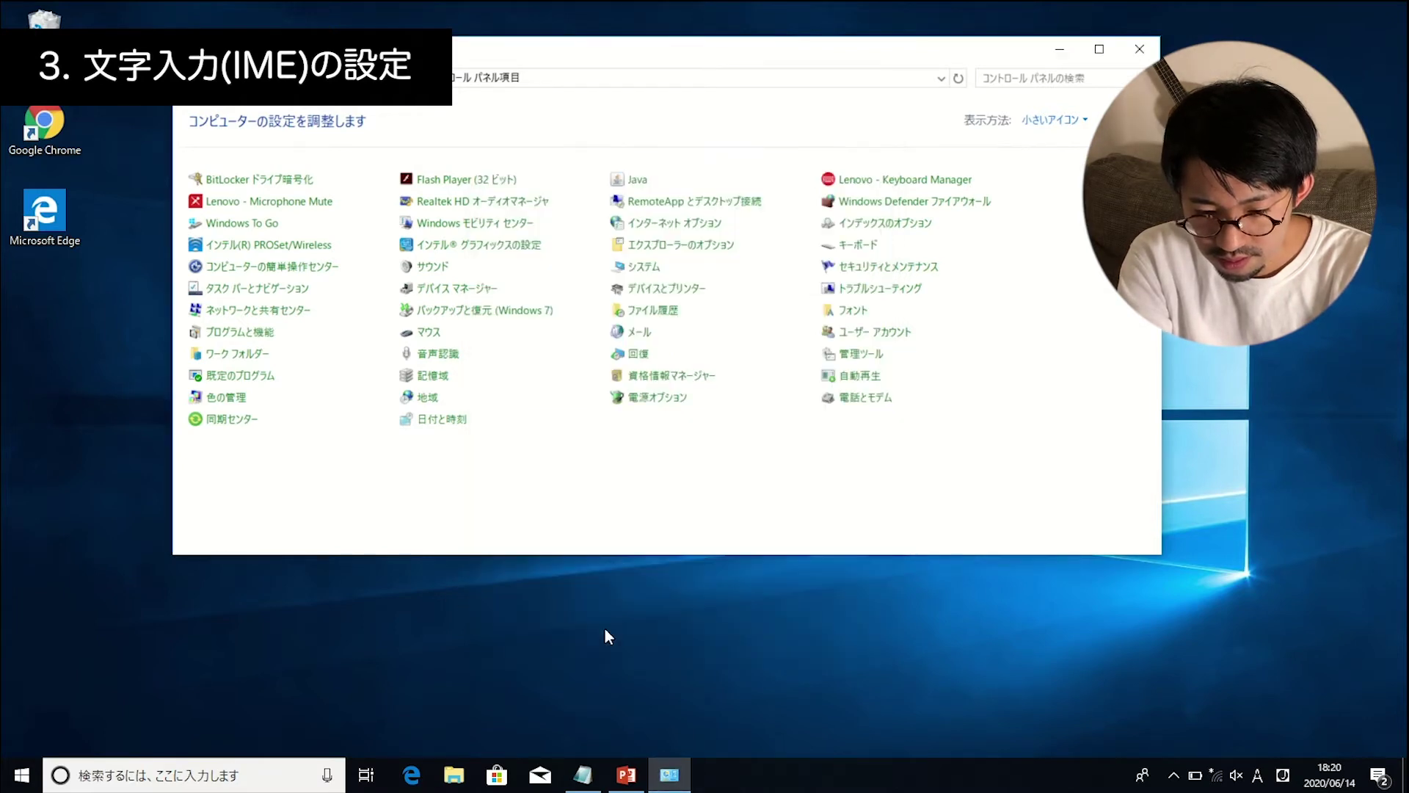
Reopen the Microsoft IME detailed settings and open the key settings (キー設定) under the general options (全般) for editing.
{"action": "right_click", "coordinate": [1259, 777]}
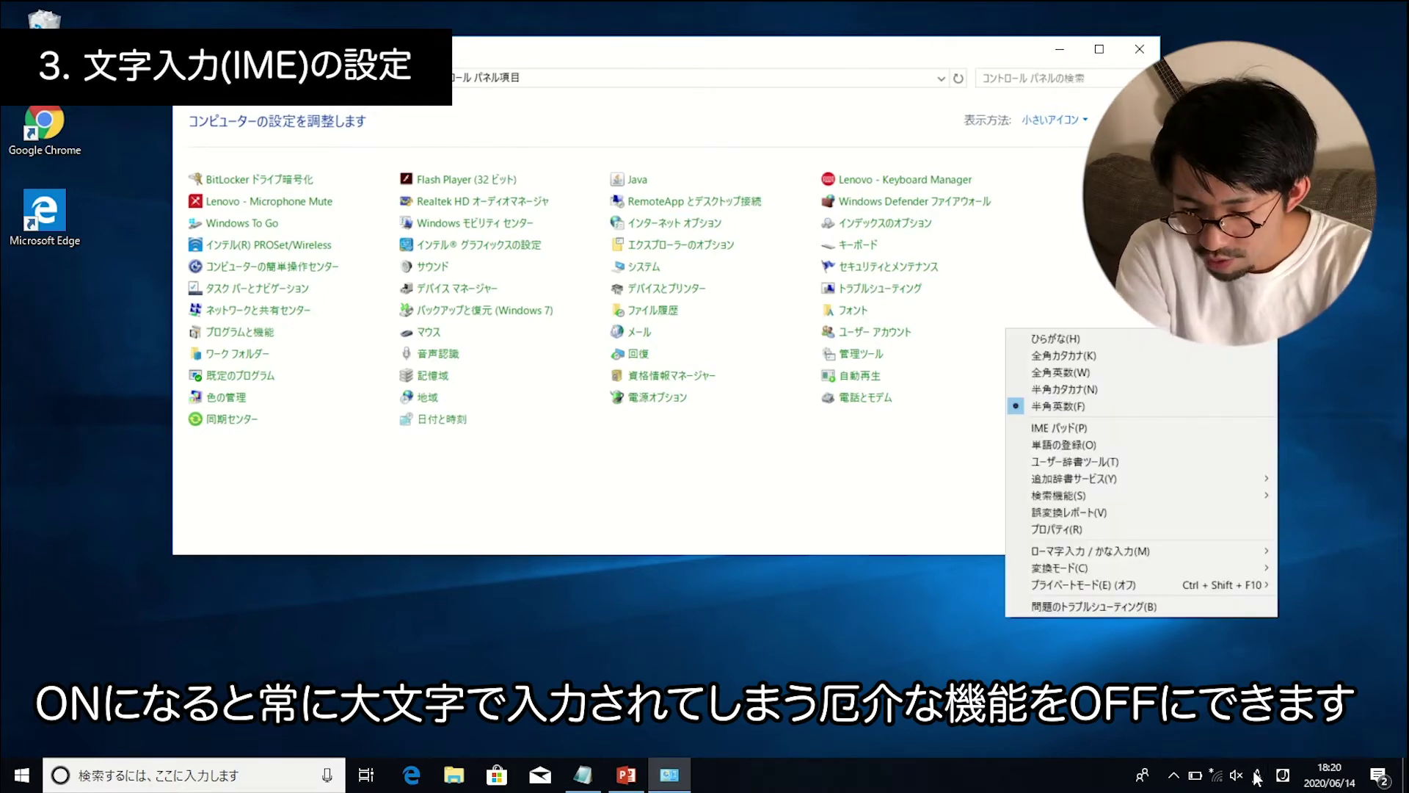
{"action": "left_click", "coordinate": [1041, 529]}
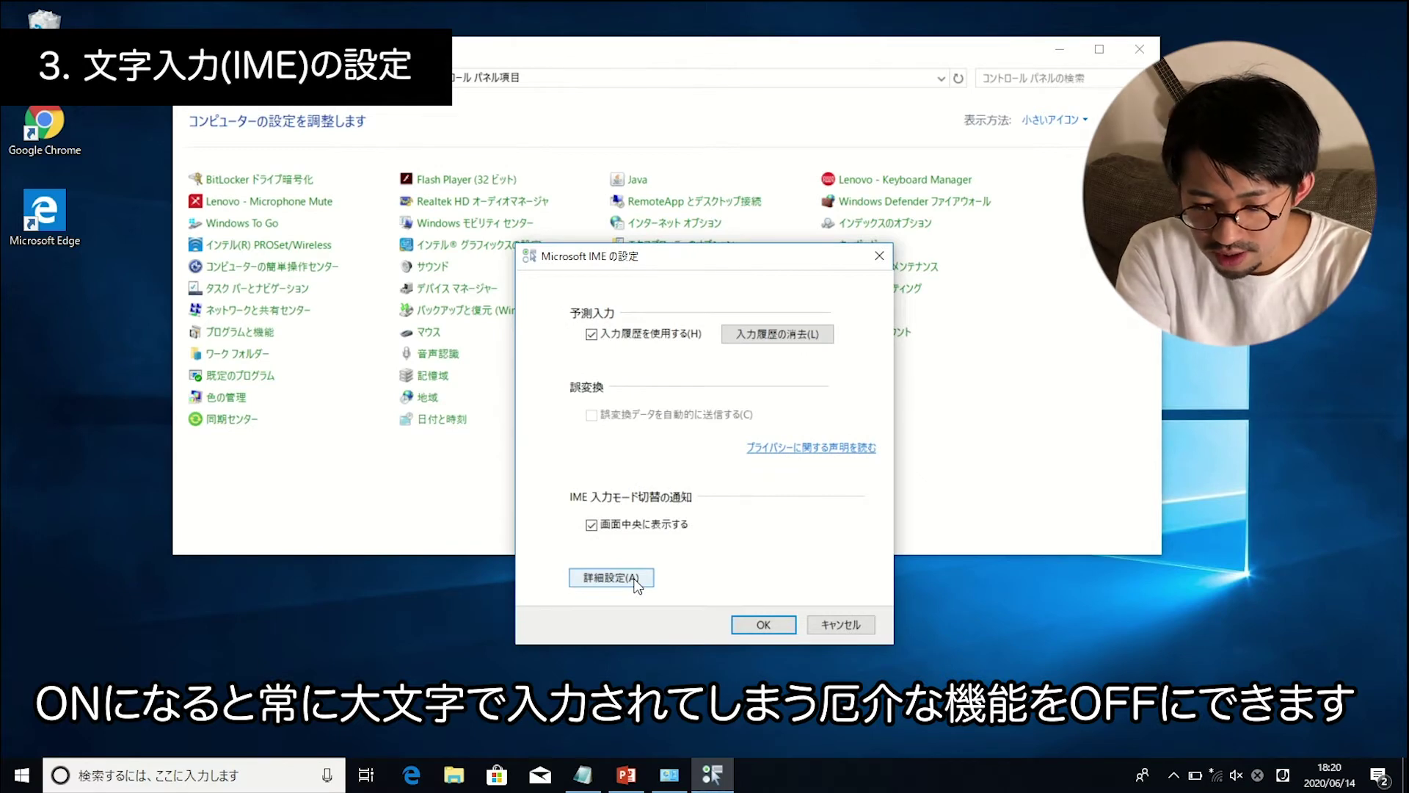
{"action": "left_click", "coordinate": [611, 577]}
{"action": "left_click_drag", "start_coordinate": [364, 52], "coordinate": [774, 144]}
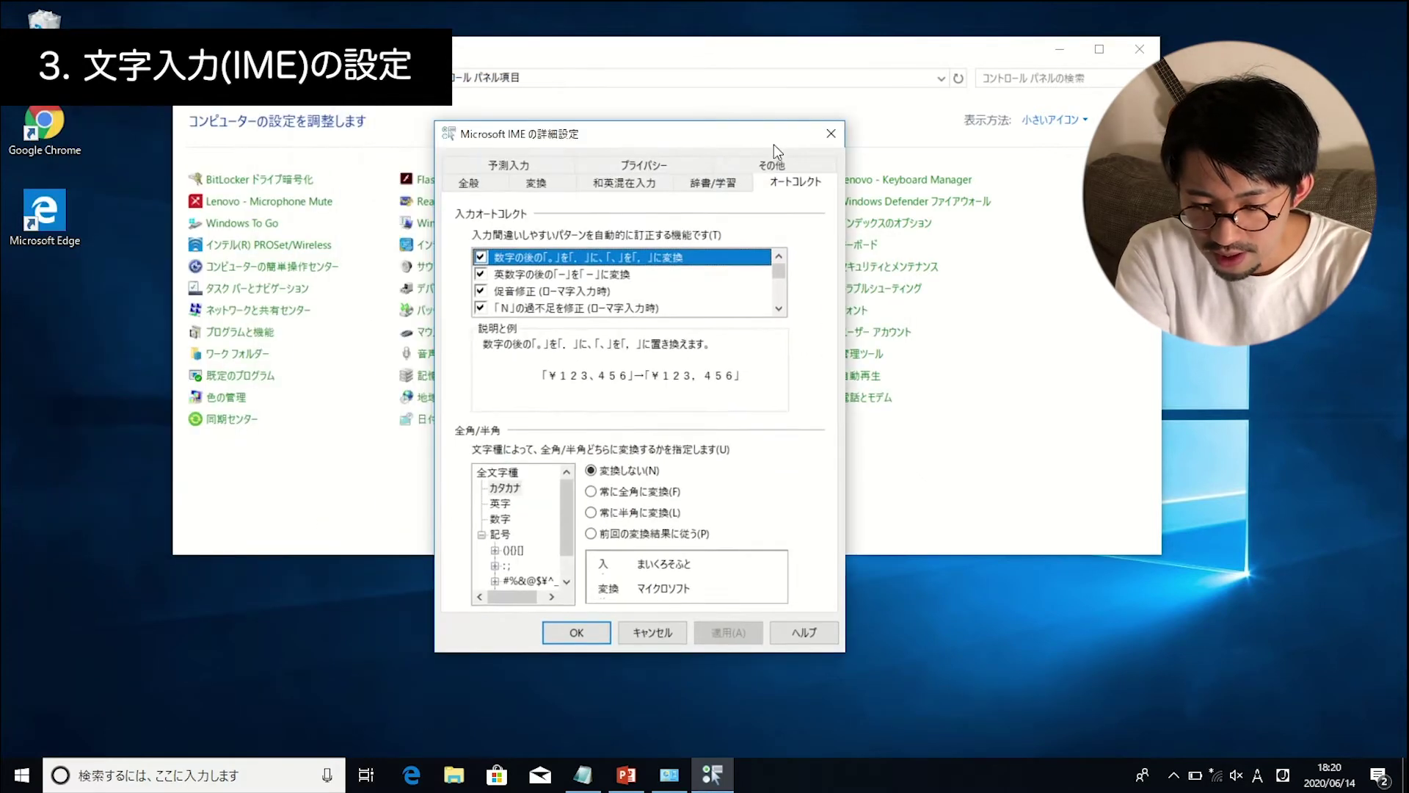
{"action": "left_click", "coordinate": [457, 185]}
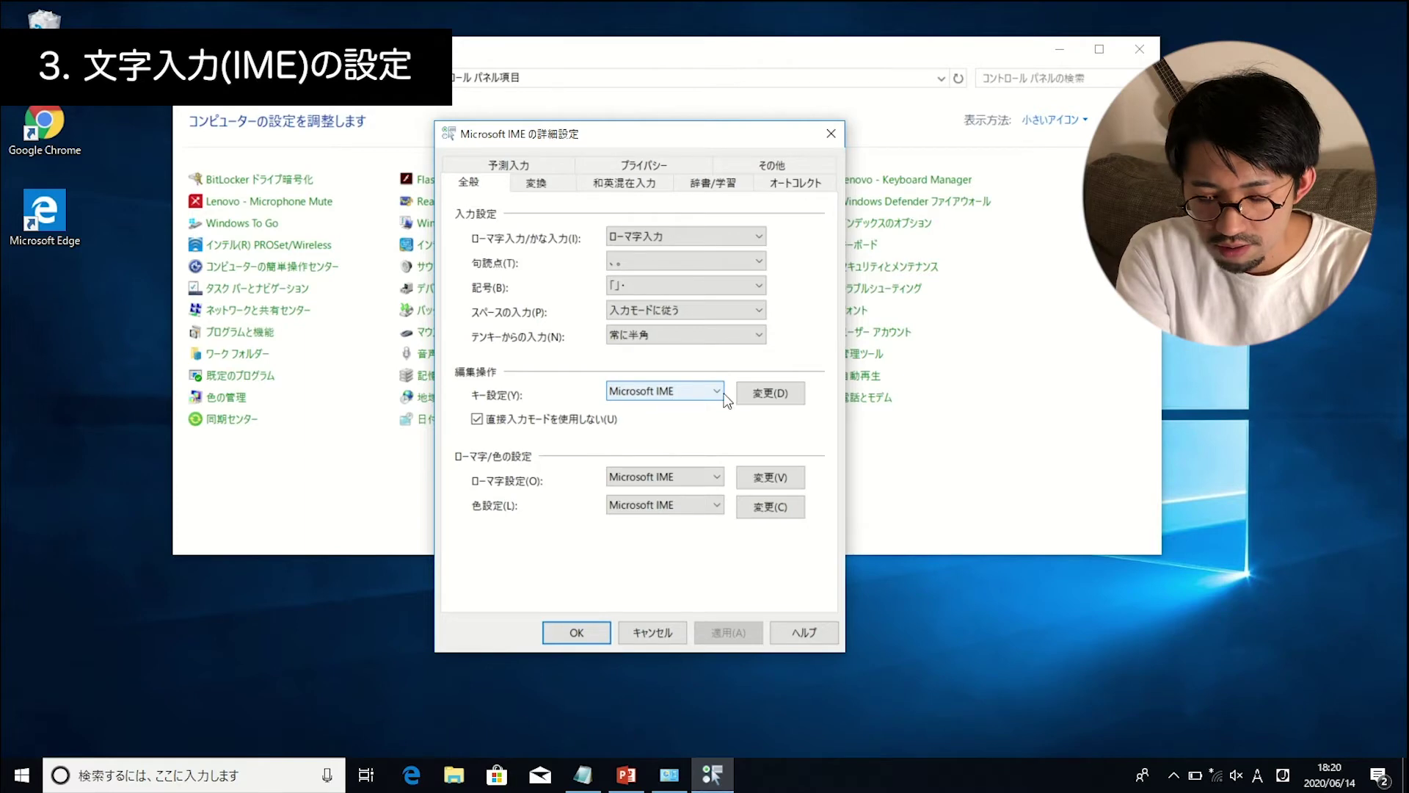
{"action": "left_click", "coordinate": [767, 393]}
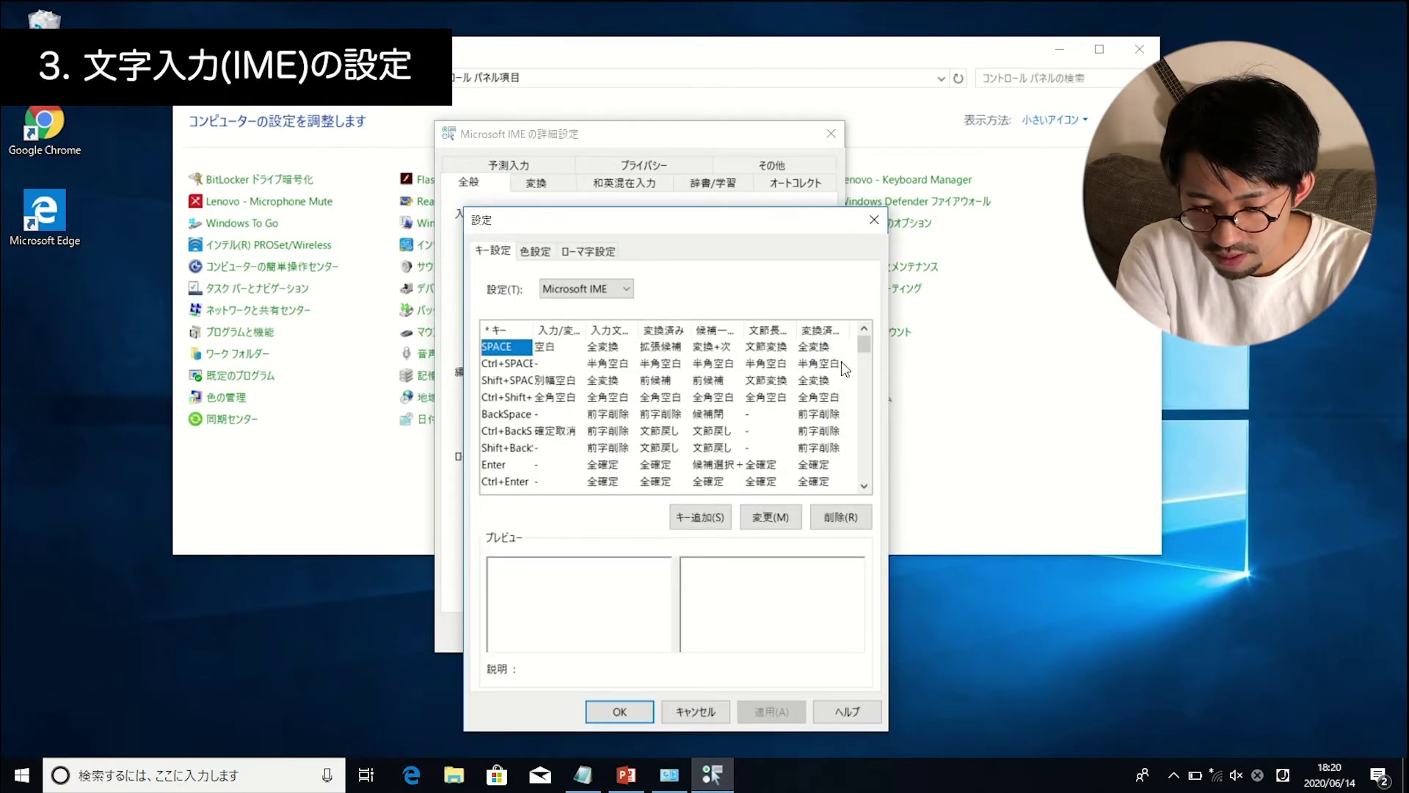
Delete the 英数 key entry from the IME key assignments, then apply the change and close the key settings dialog.
{"action": "left_click", "coordinate": [865, 486]}
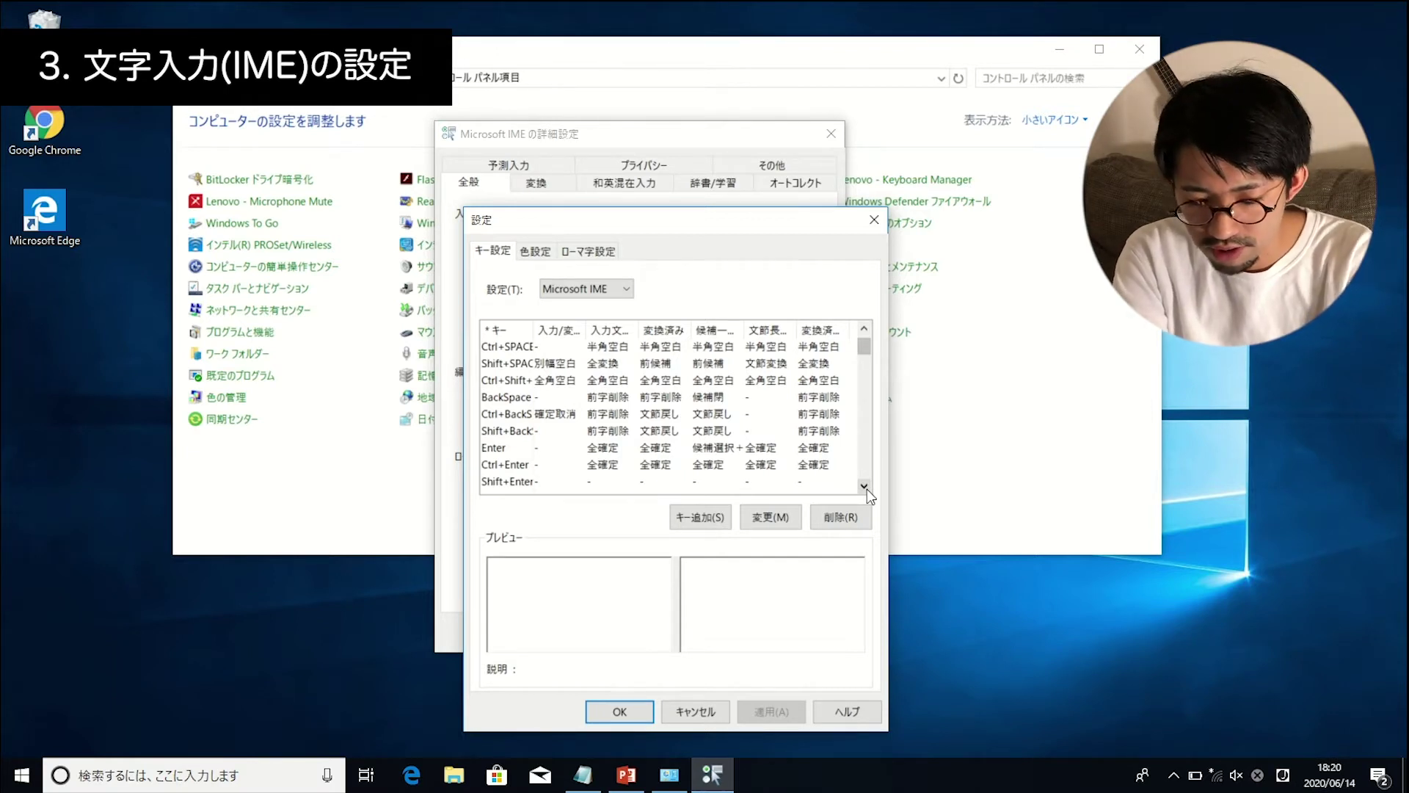
{"action": "left_click", "coordinate": [865, 486]}
{"action": "left_click", "coordinate": [865, 486]}
{"action": "left_click", "coordinate": [865, 486]}
{"action": "left_click", "coordinate": [865, 486]}
{"action": "left_click", "coordinate": [865, 486]}
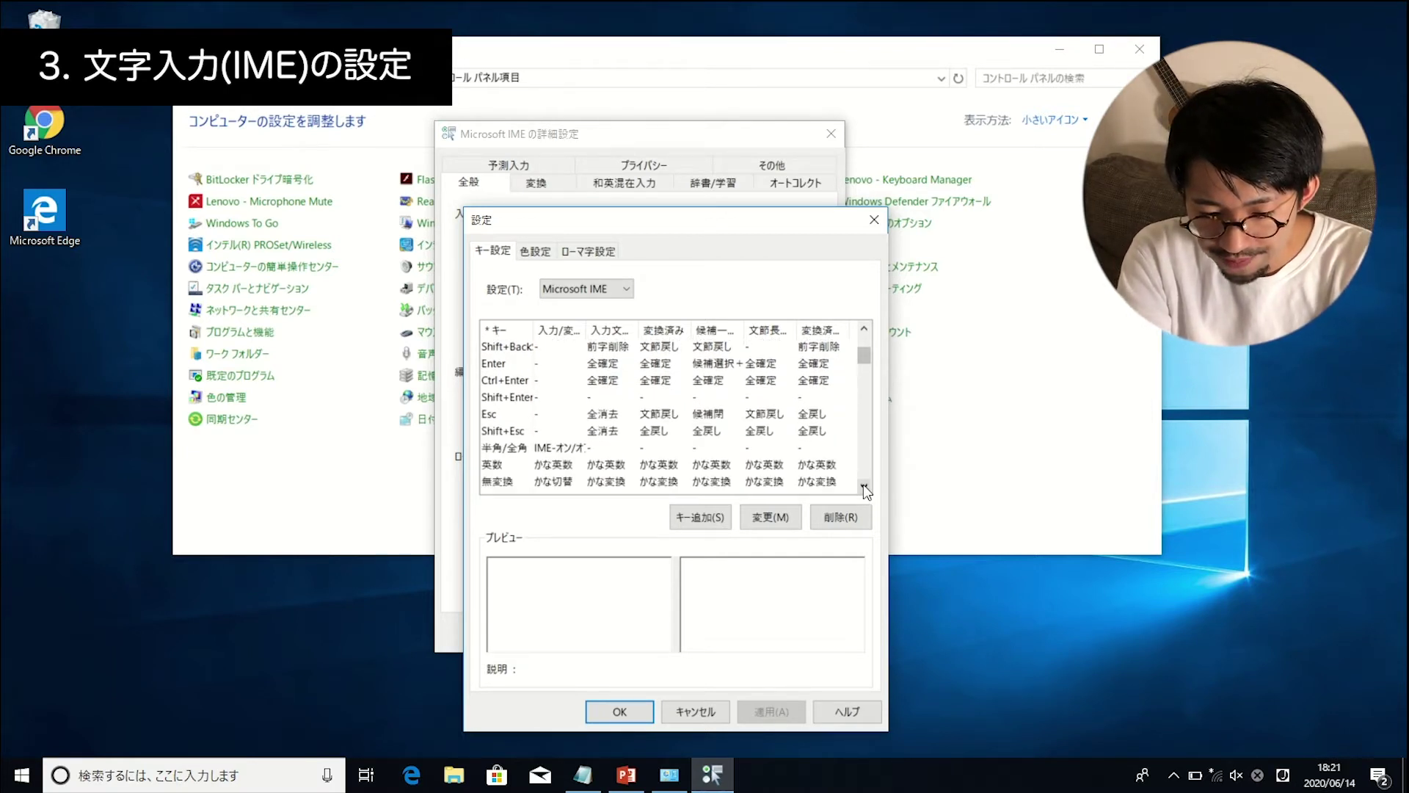
{"action": "left_click", "coordinate": [865, 486]}
{"action": "left_click", "coordinate": [864, 486]}
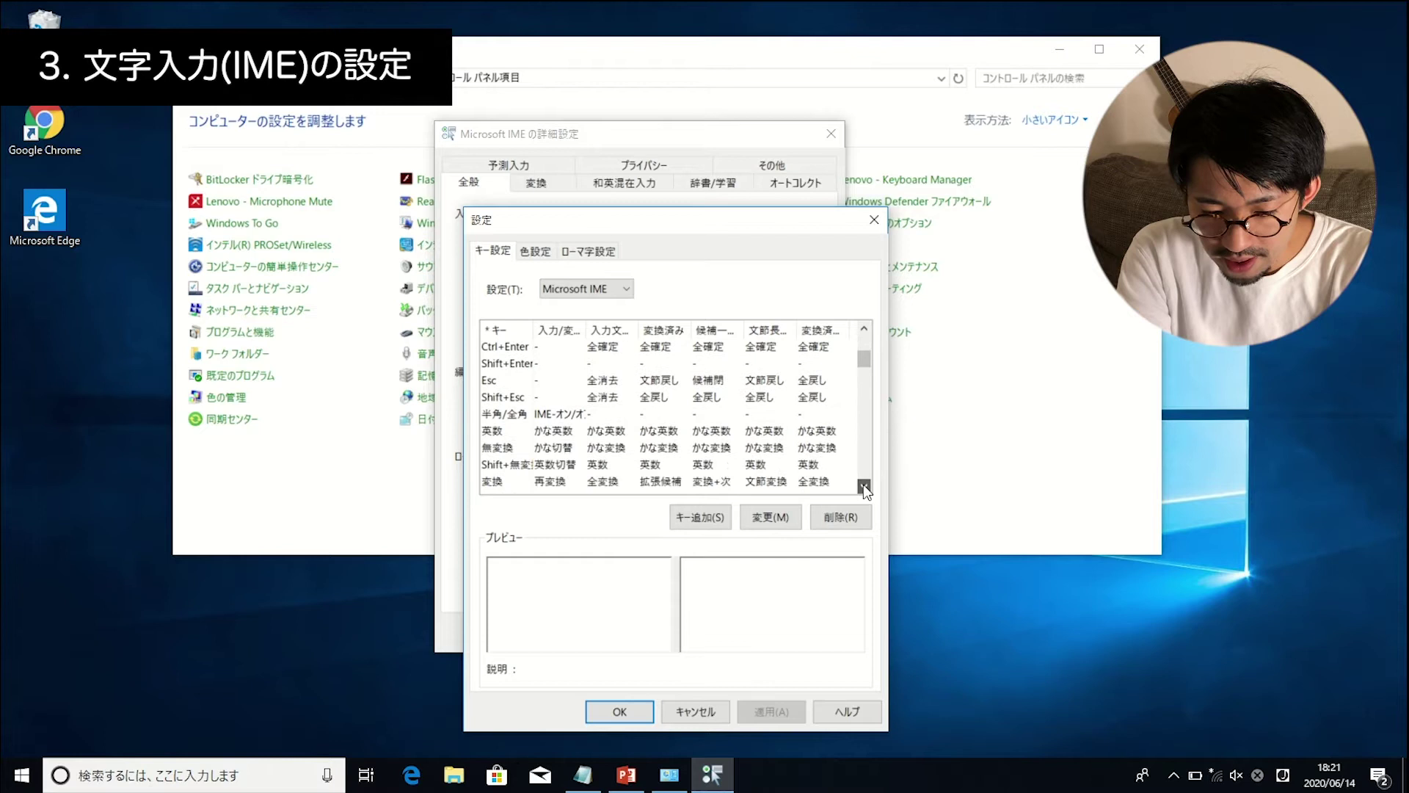
{"action": "left_click", "coordinate": [491, 433]}
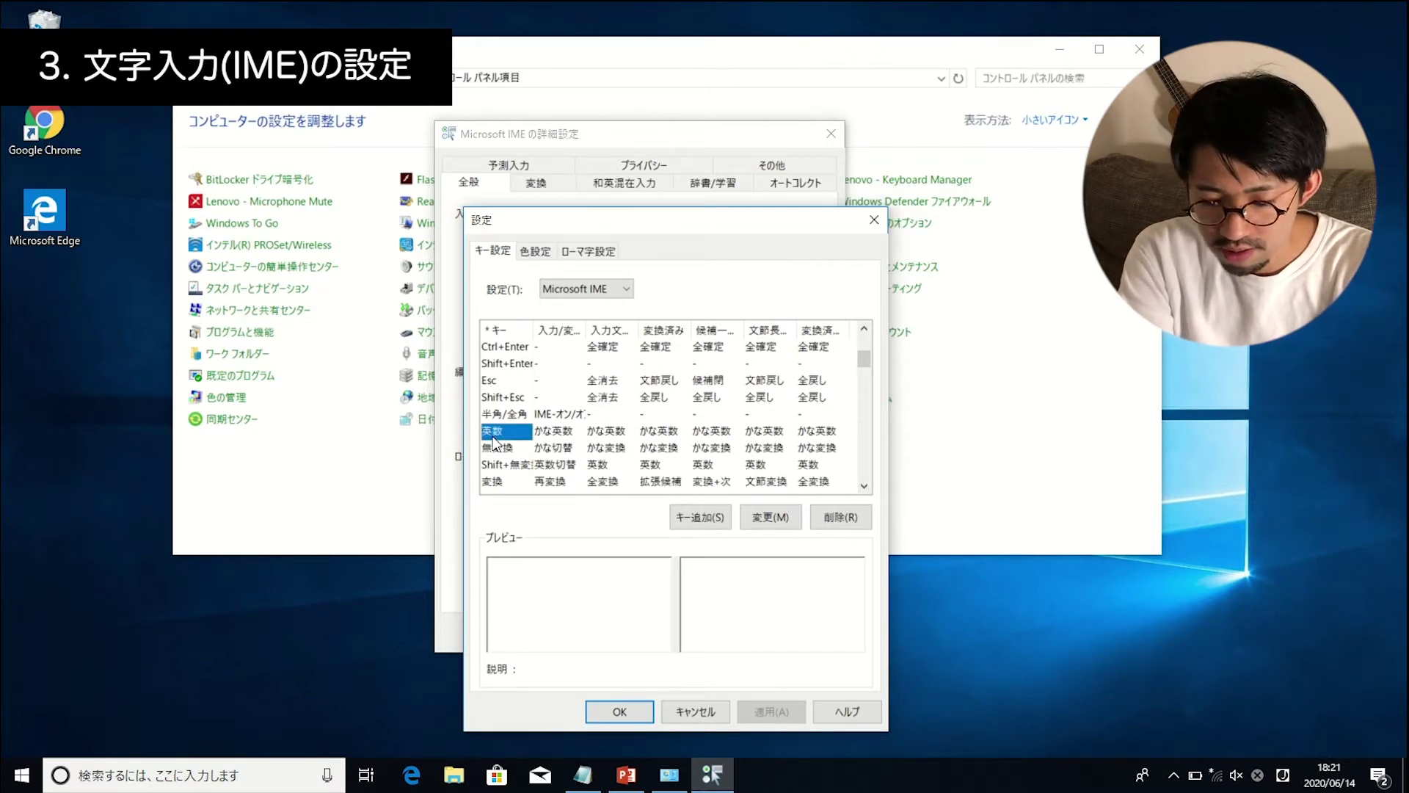
{"action": "left_click", "coordinate": [821, 514]}
{"action": "left_click", "coordinate": [682, 449]}
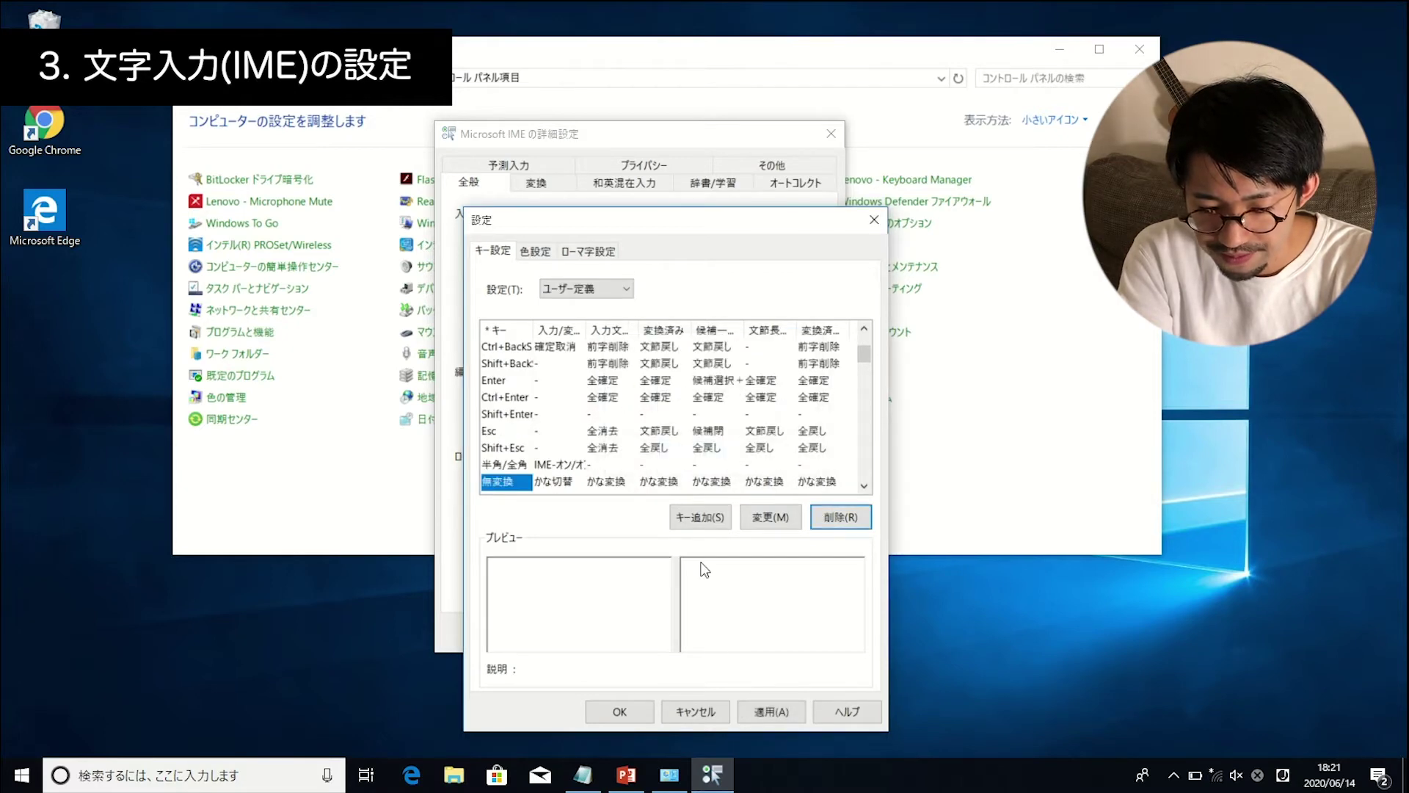
{"action": "left_click", "coordinate": [755, 715]}
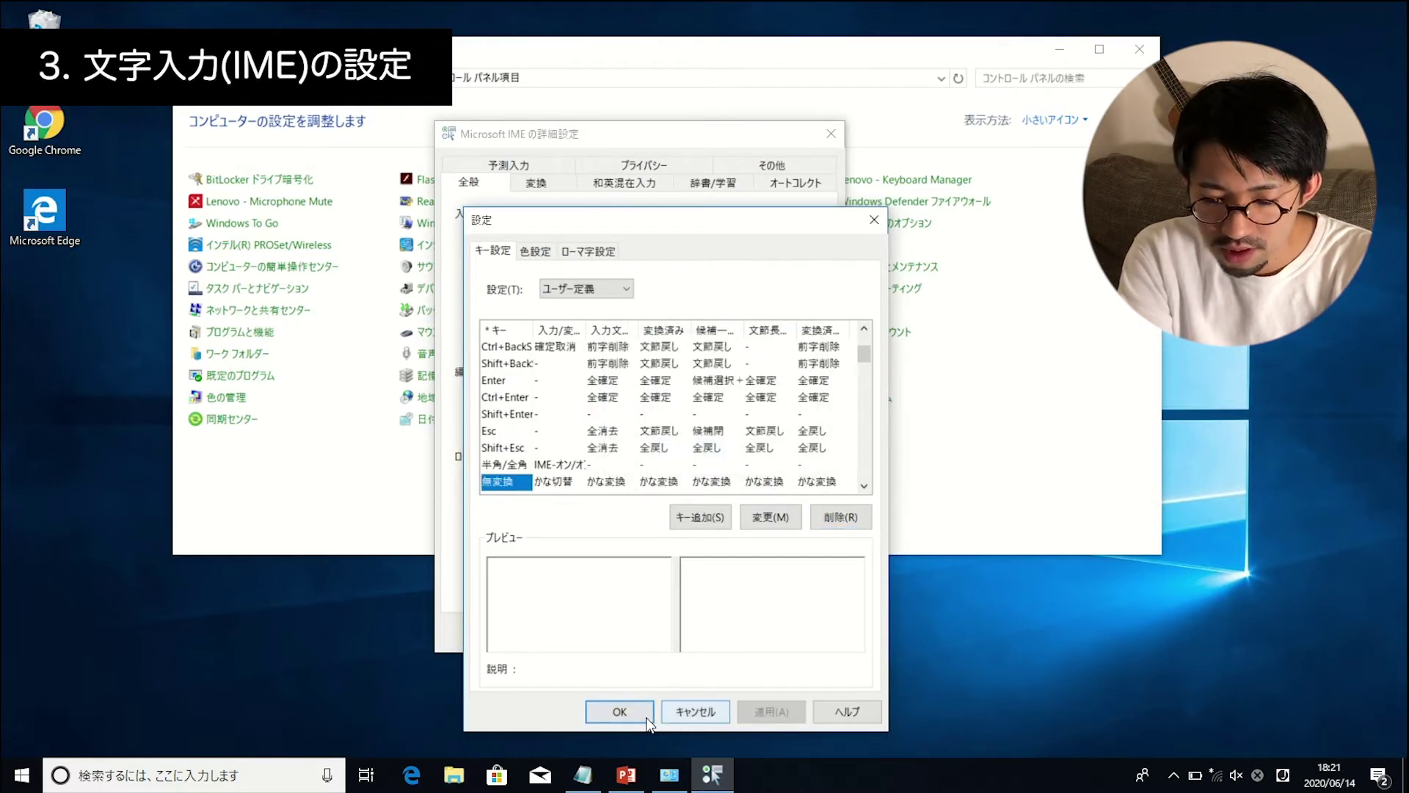
{"action": "left_click", "coordinate": [642, 716]}
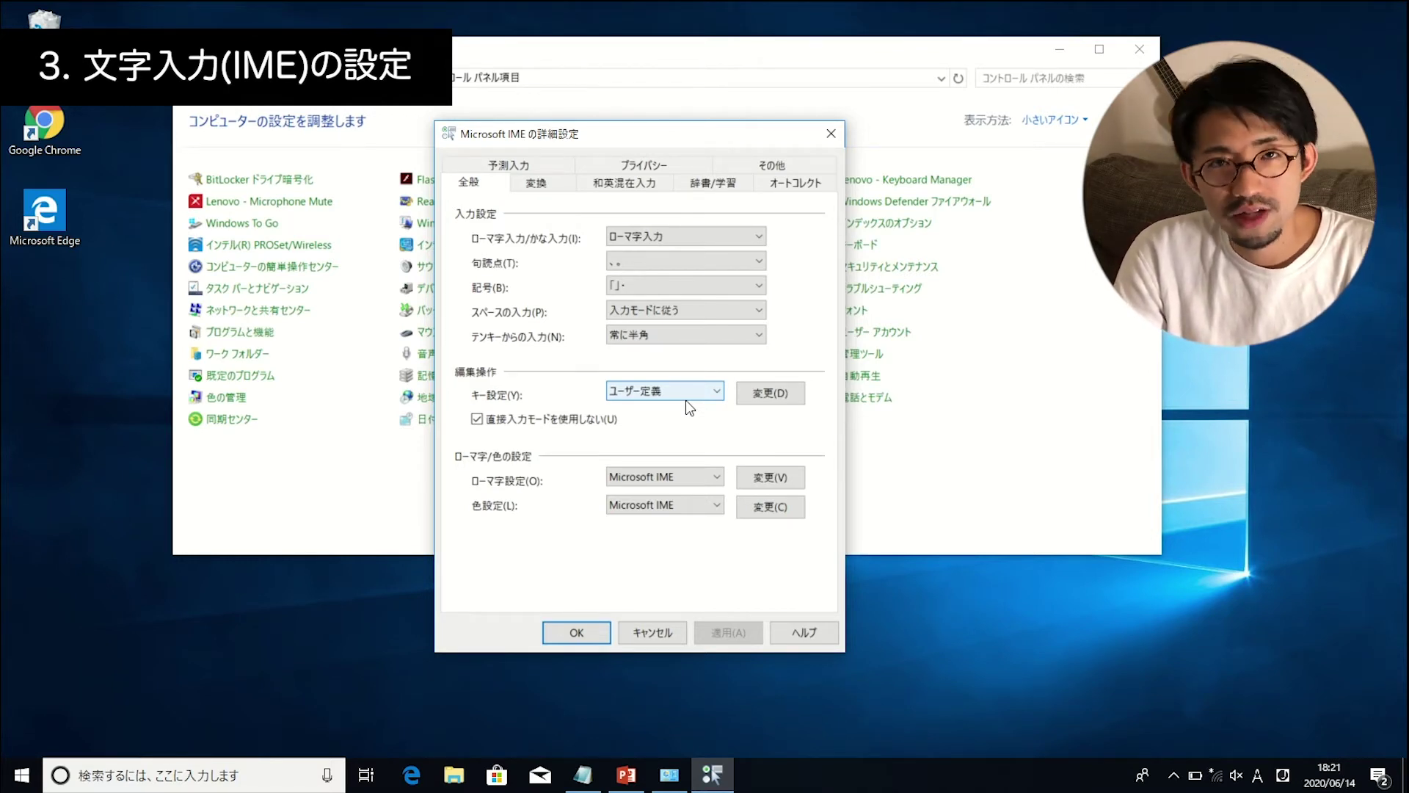
Reset the IME key settings (キー設定) to the Microsoft IME preset and apply the change.
{"action": "left_click", "coordinate": [637, 394]}
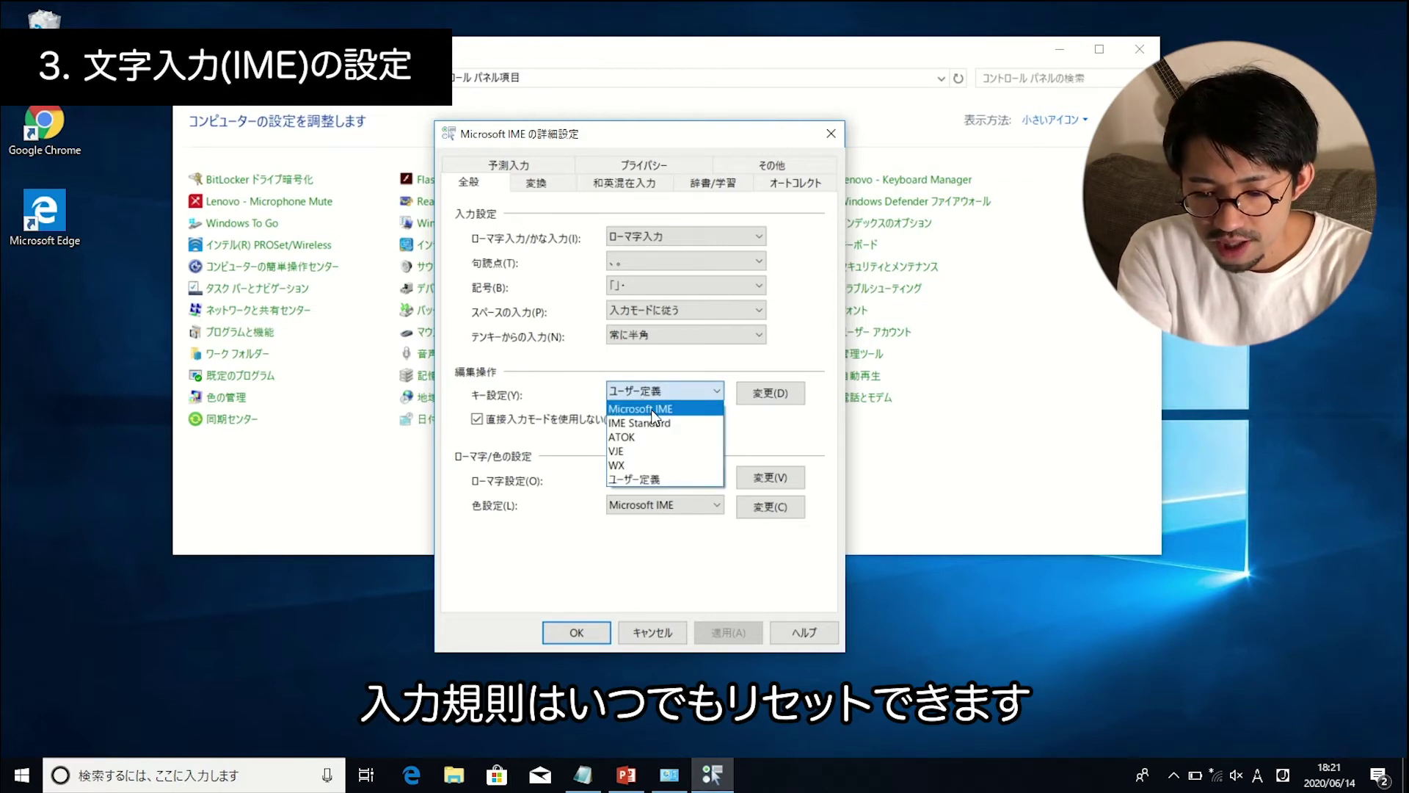
{"action": "left_click", "coordinate": [652, 416]}
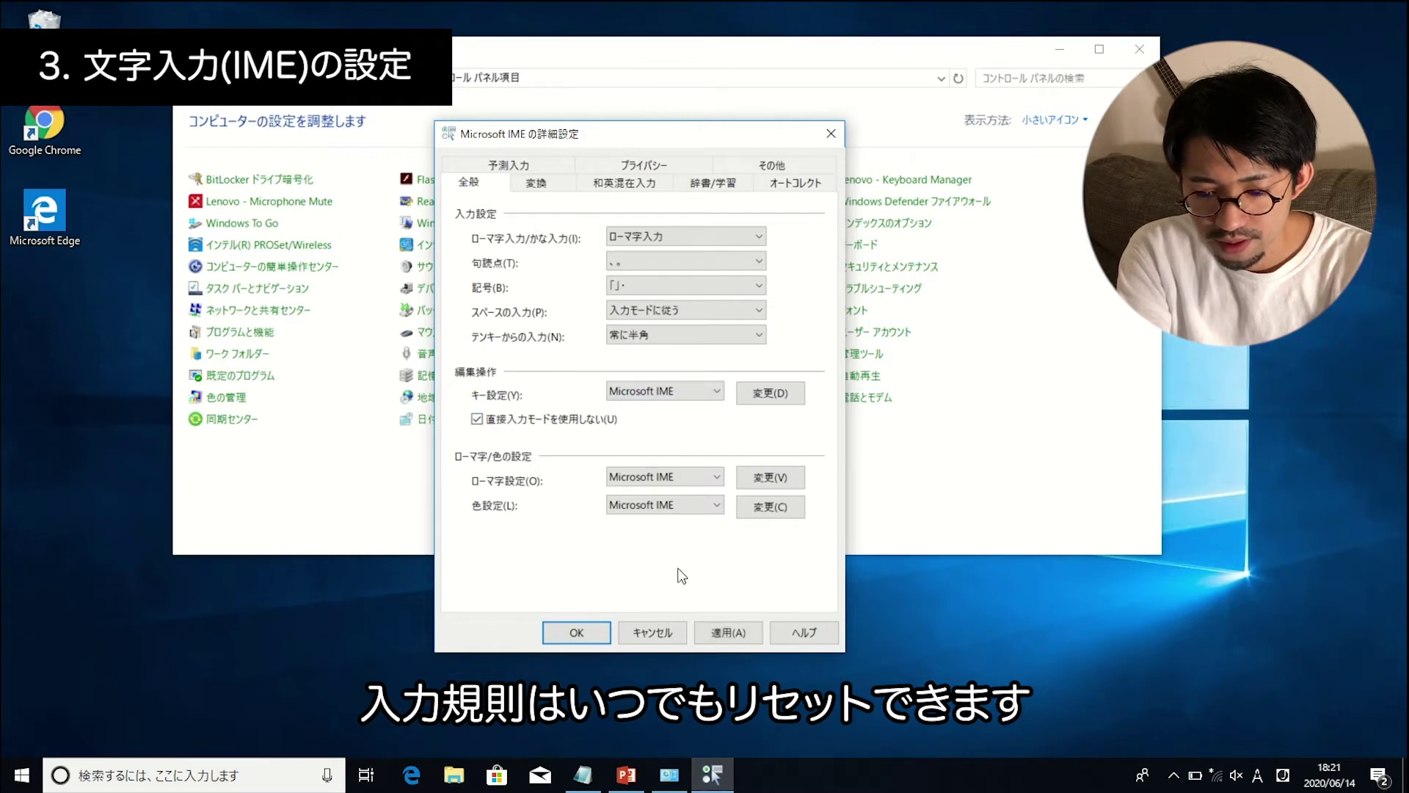
{"action": "left_click", "coordinate": [712, 633]}
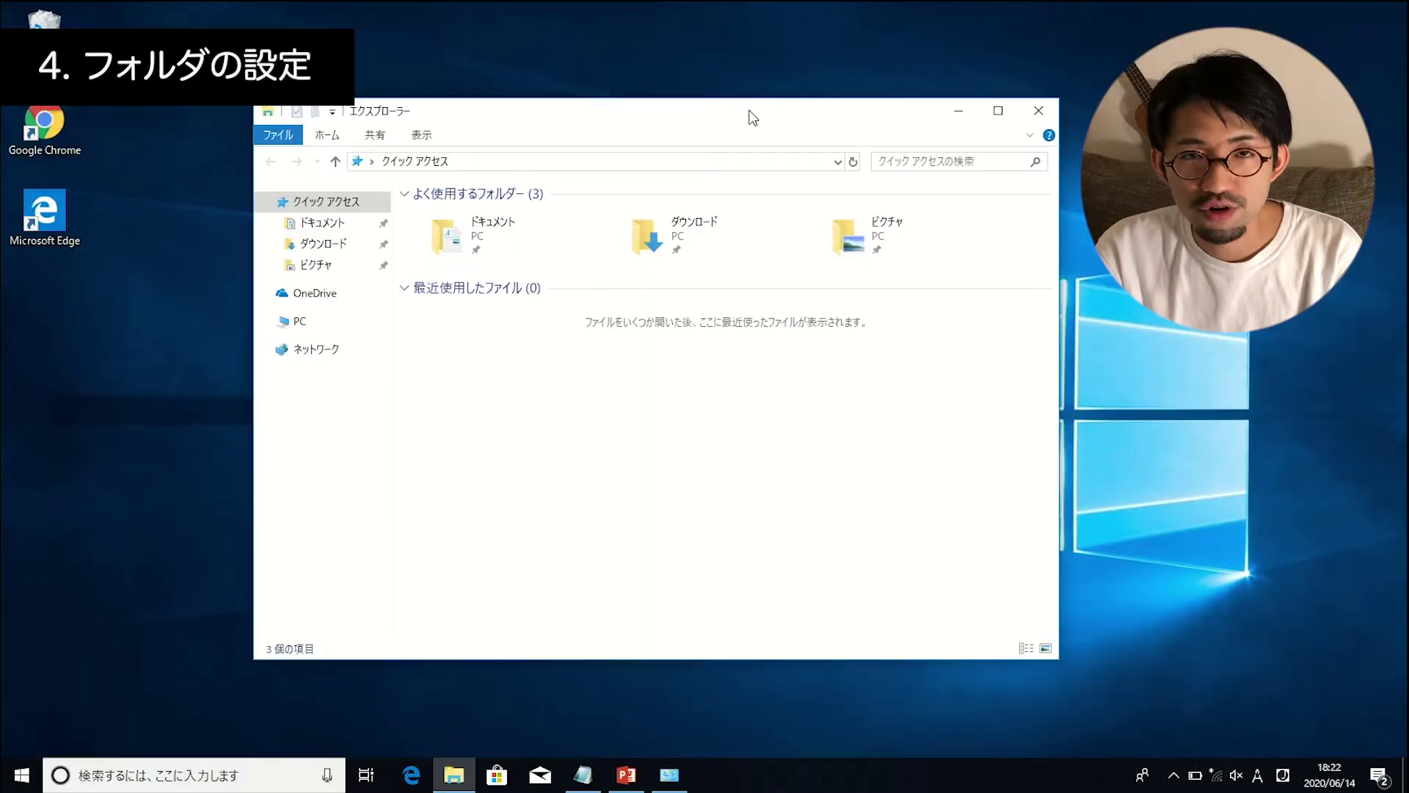
Open the Downloads folder (ダウンロード) in File Explorer and turn on the display of file name extensions (ファイル名拡張子).
{"action": "double_click", "coordinate": [646, 234]}
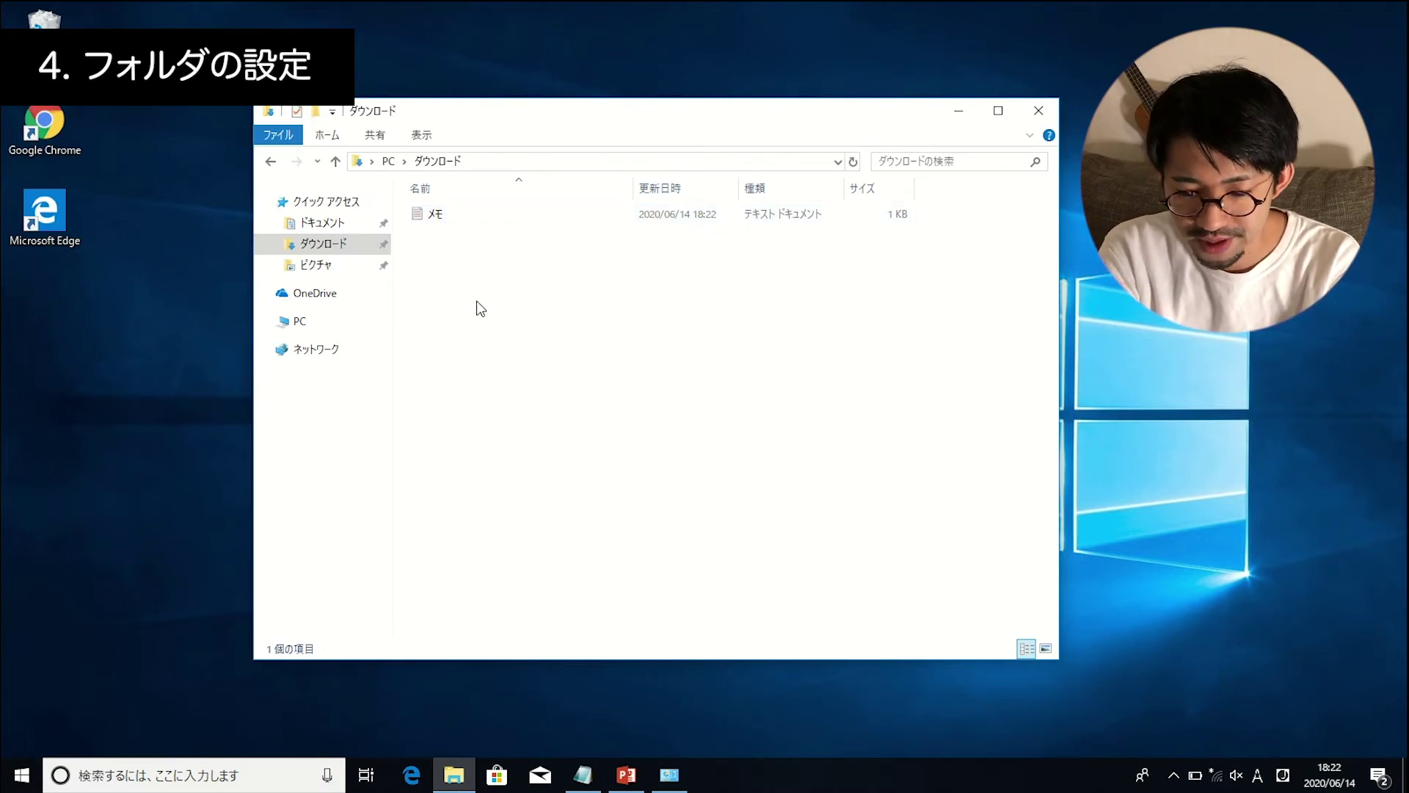
{"action": "left_click", "coordinate": [421, 135]}
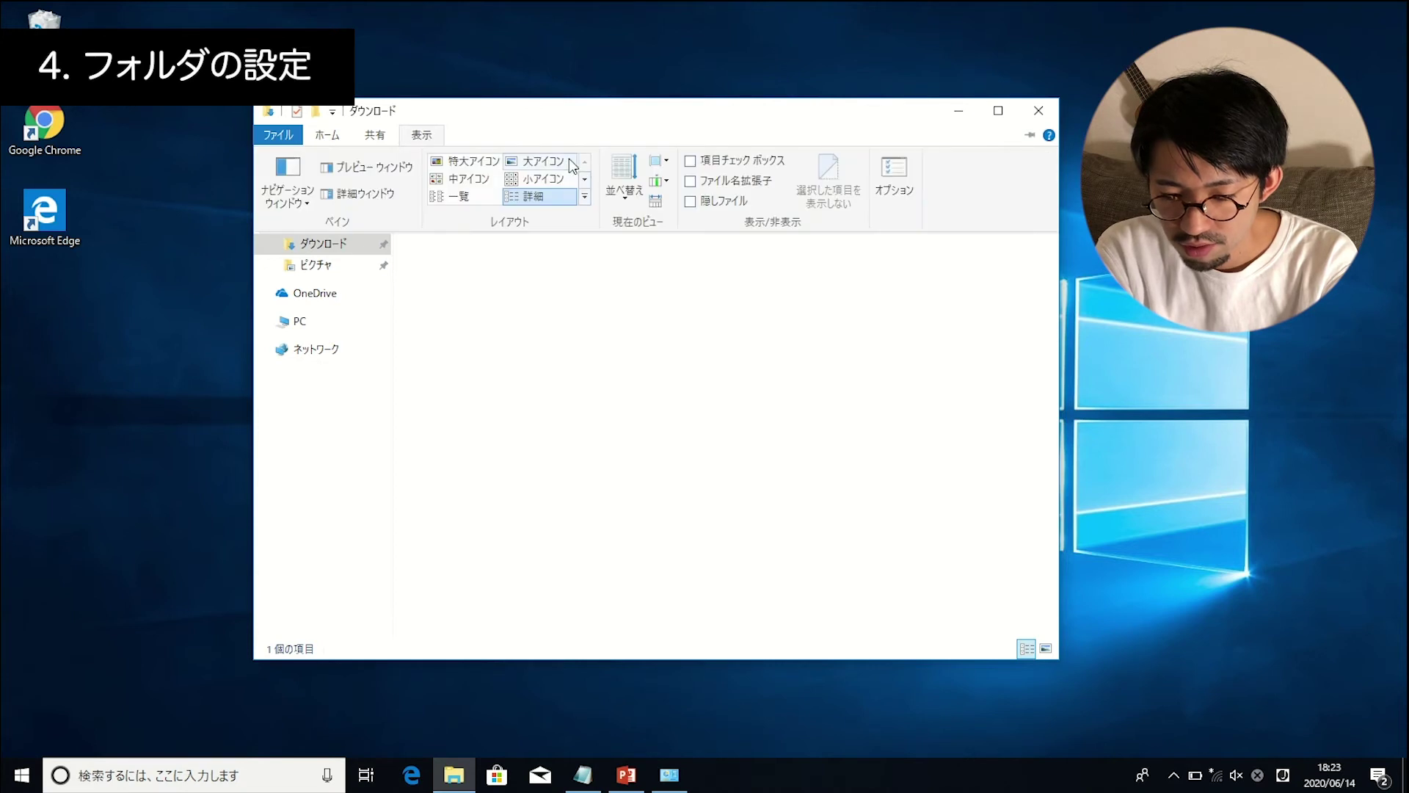
{"action": "left_click", "coordinate": [690, 181]}
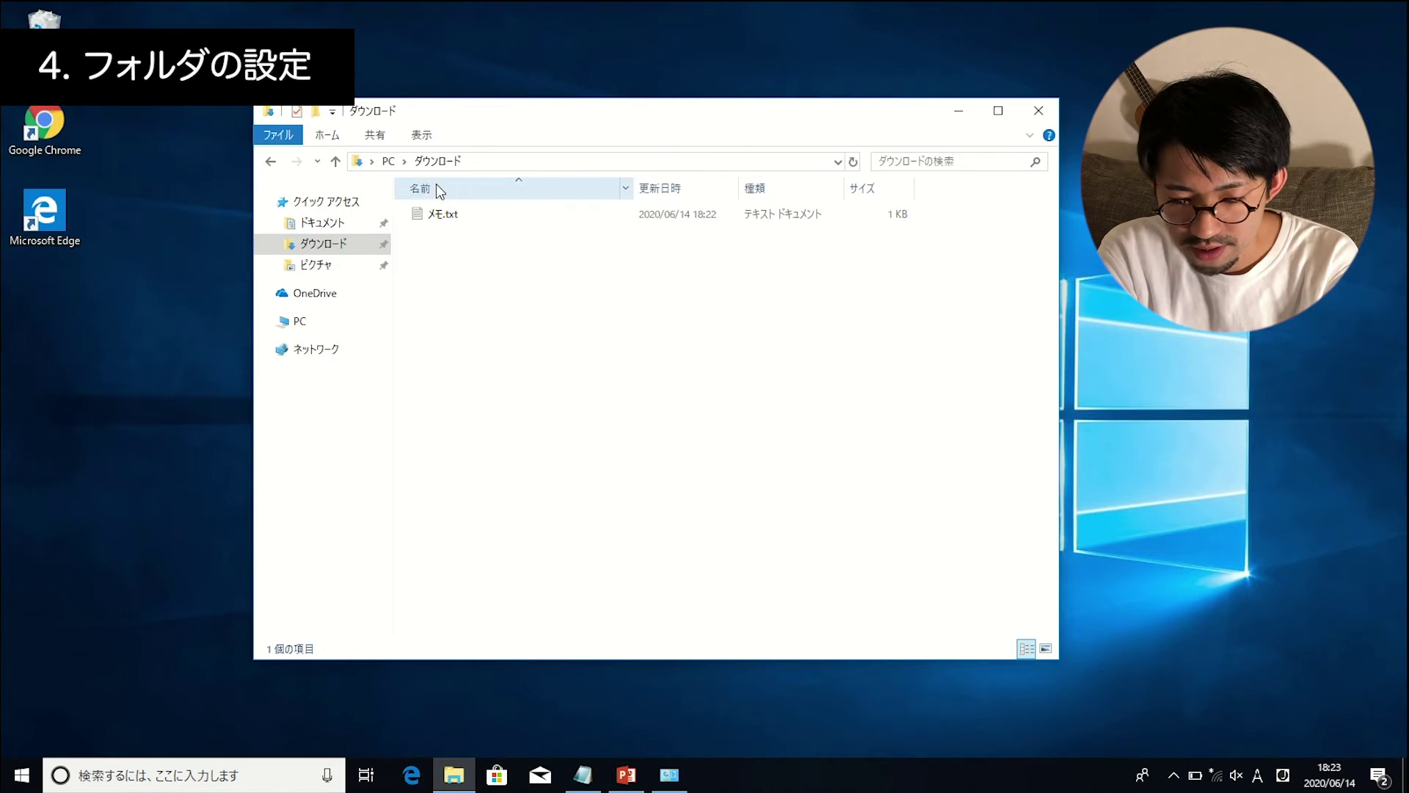
Open the view settings of the folder options and enable showing the full path in the title bar (タイトル バーに完全なパスを表示する).
{"action": "left_click", "coordinate": [423, 135]}
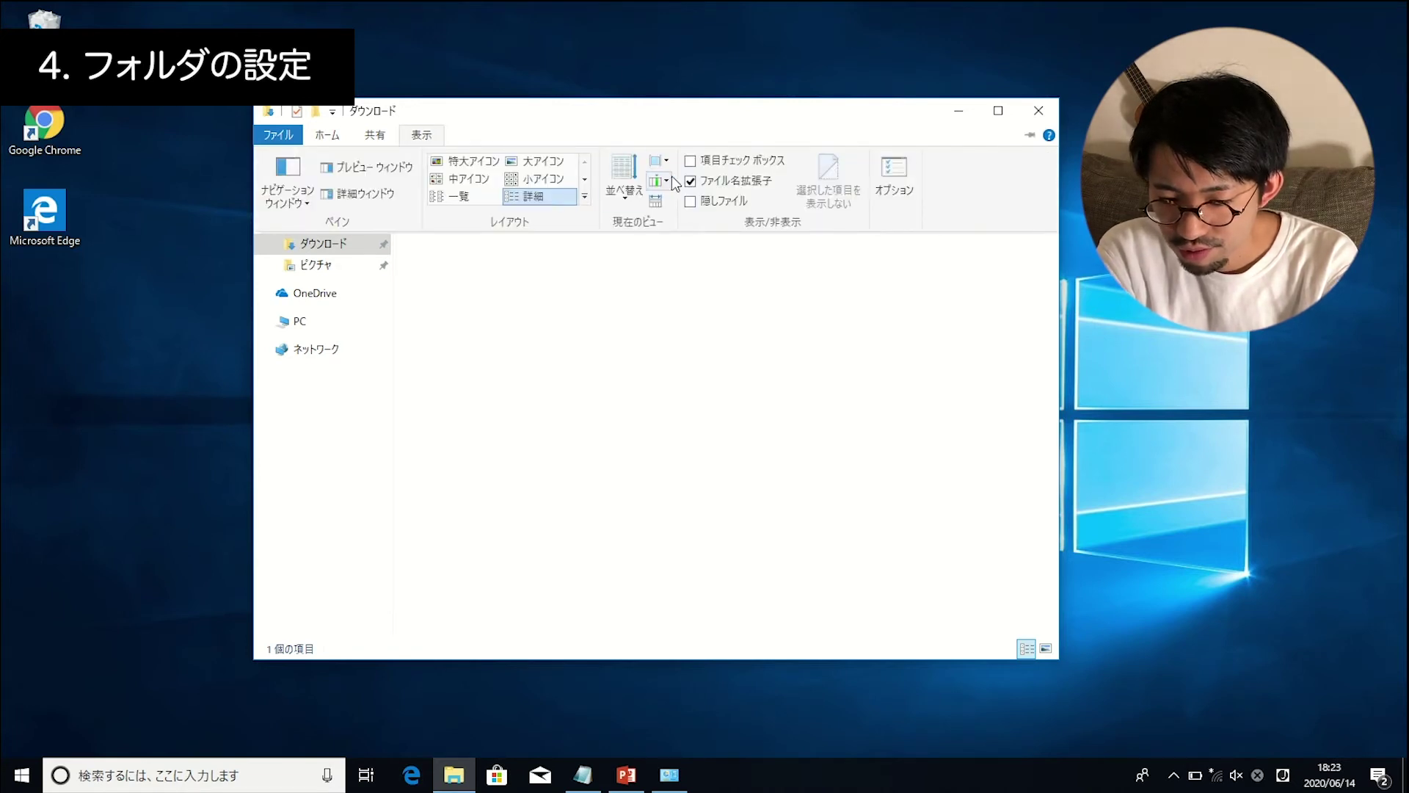
{"action": "left_click", "coordinate": [896, 176]}
{"action": "left_click_drag", "start_coordinate": [701, 160], "coordinate": [768, 110]}
{"action": "left_click", "coordinate": [554, 145]}
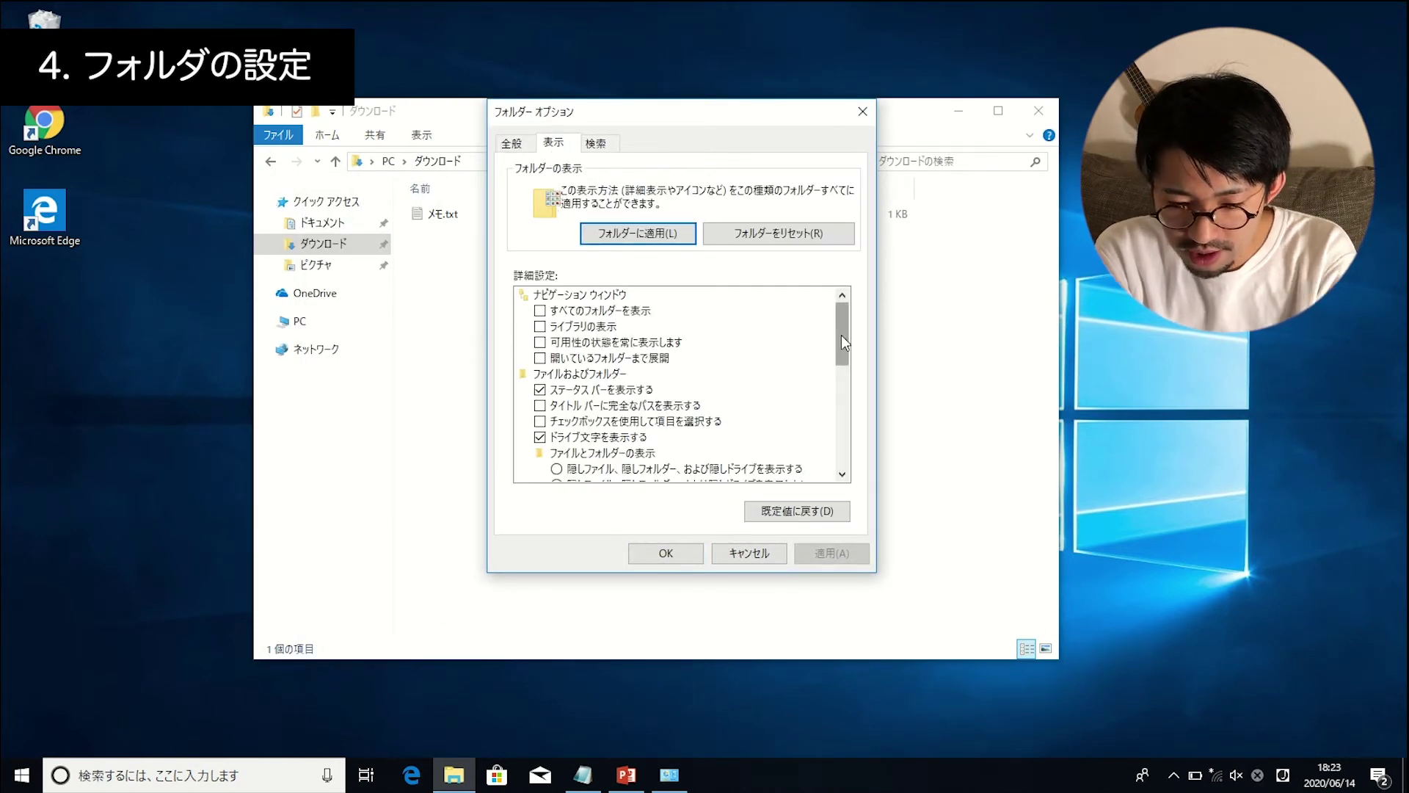
{"action": "left_click", "coordinate": [540, 408]}
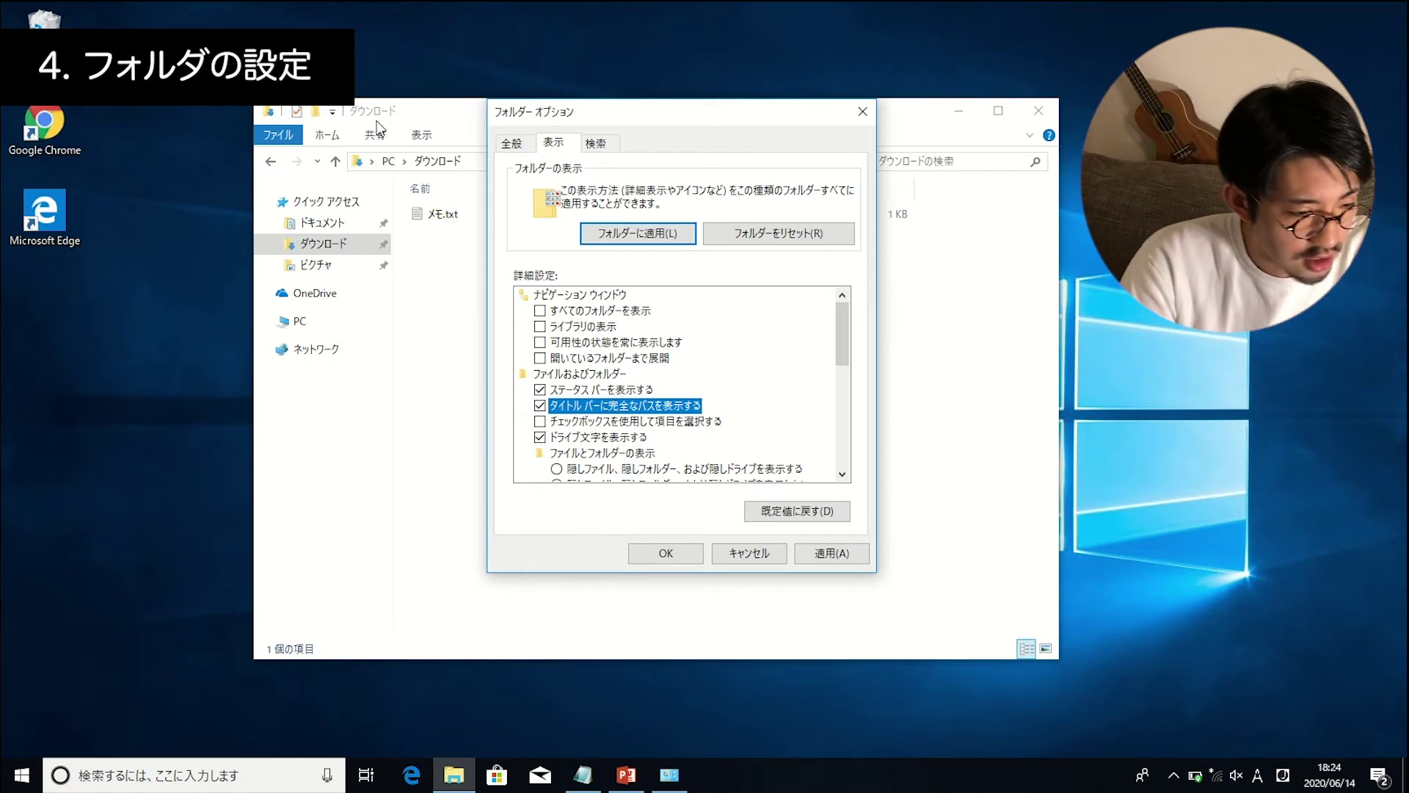
Enable coloured display of encrypted or compressed NTFS files and navigation pane expansion to the open folder (開いているフォルダーまで展開), then confirm the folder options.
{"action": "left_click_drag", "start_coordinate": [842, 343], "coordinate": [836, 408]}
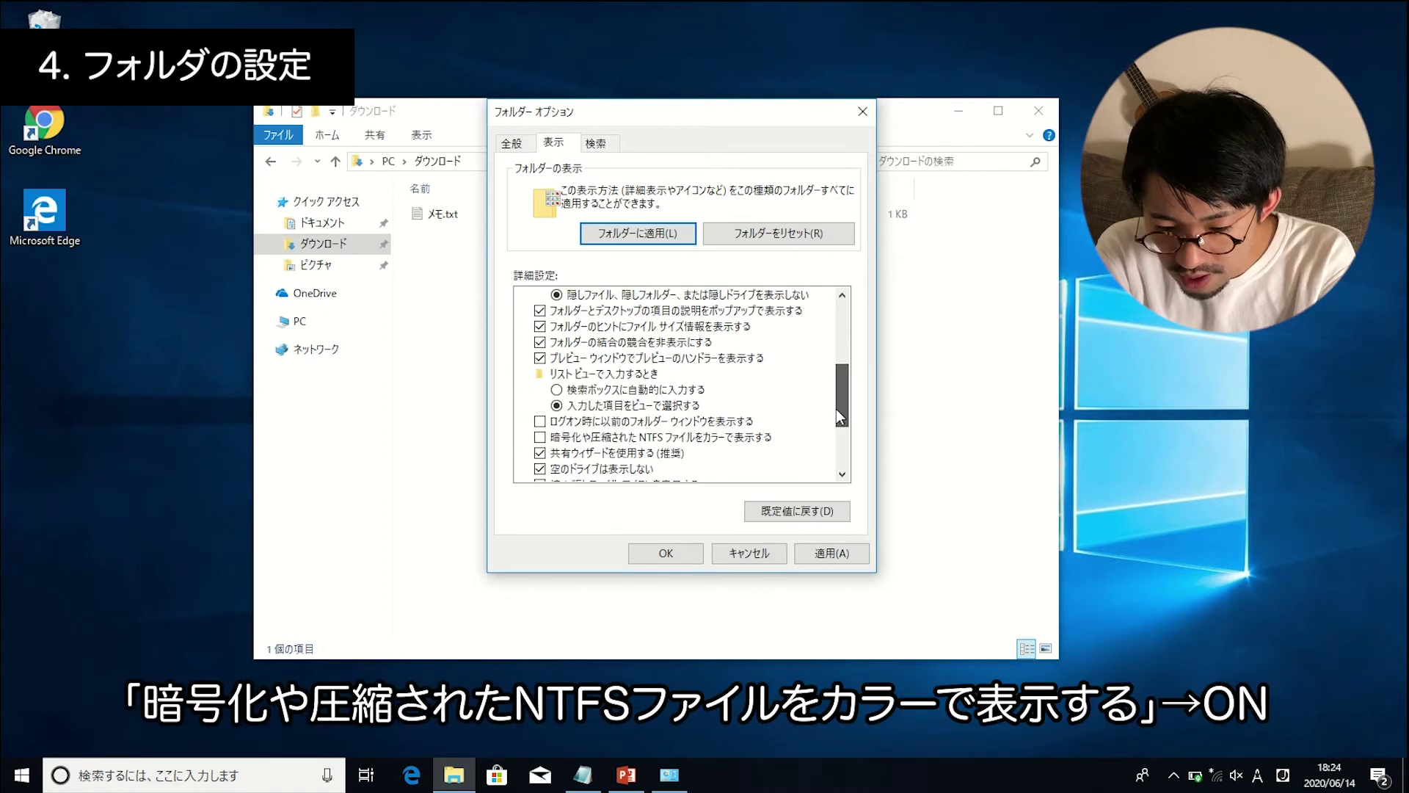
{"action": "left_click", "coordinate": [540, 438]}
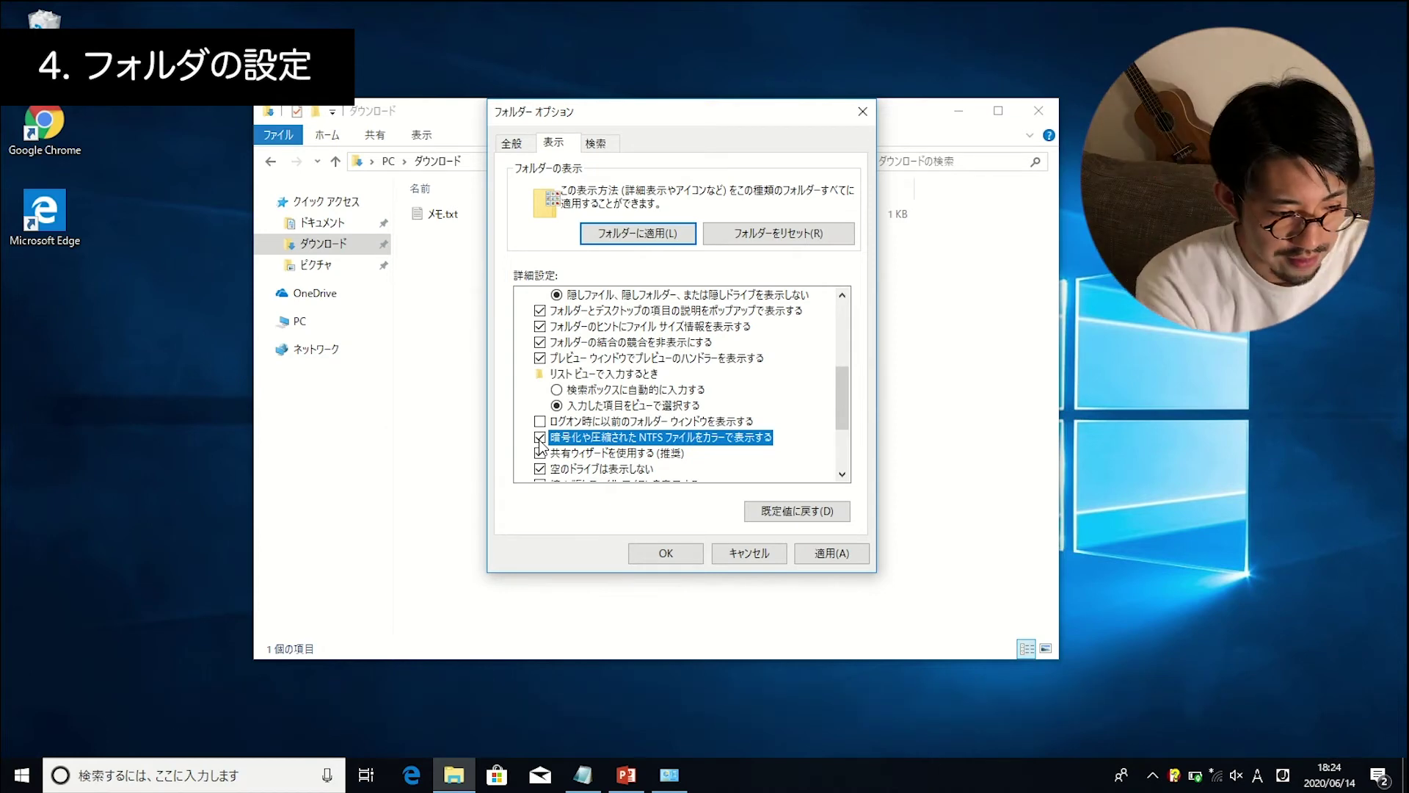
{"action": "scroll", "coordinate": [540, 443], "scroll_direction": "up", "scroll_amount": 4}
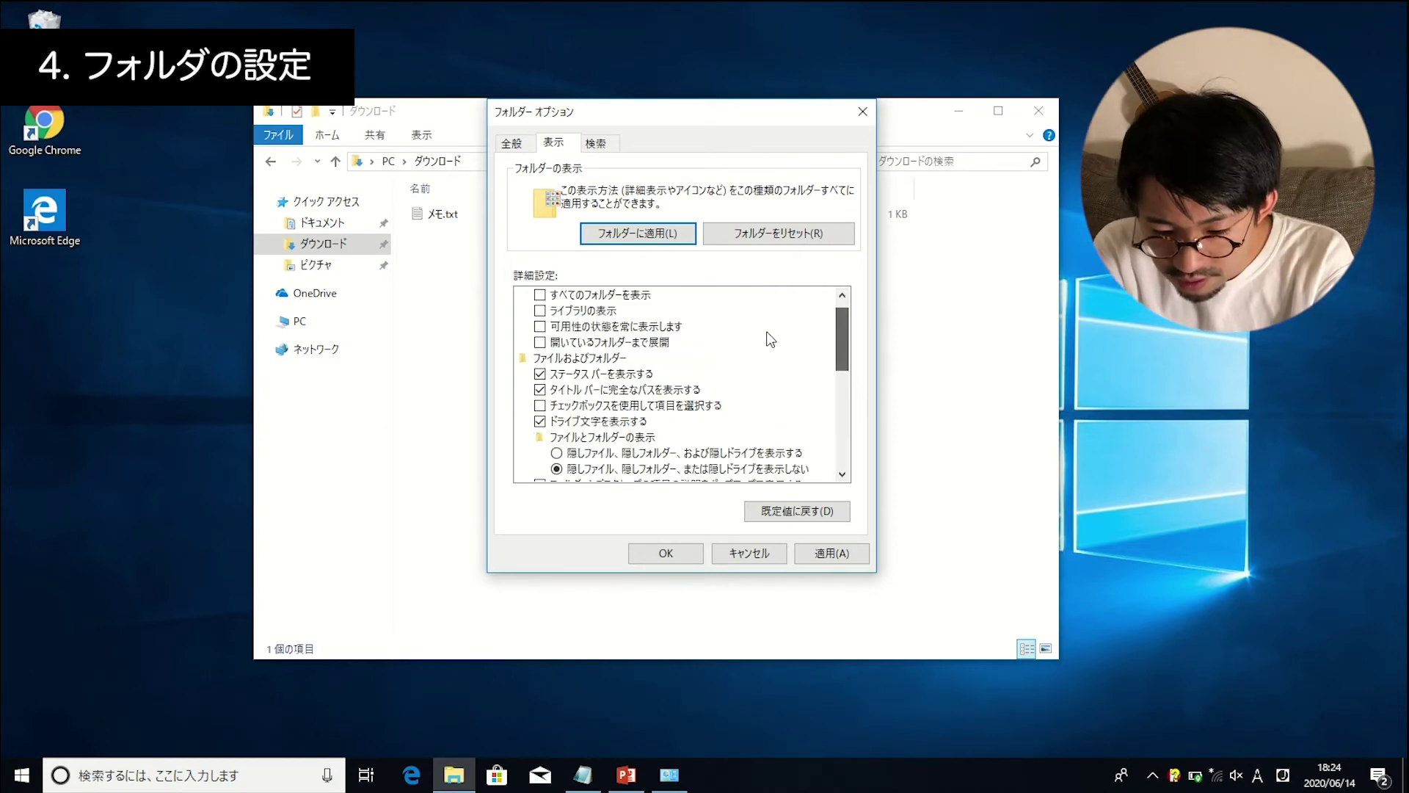
{"action": "left_click", "coordinate": [540, 343]}
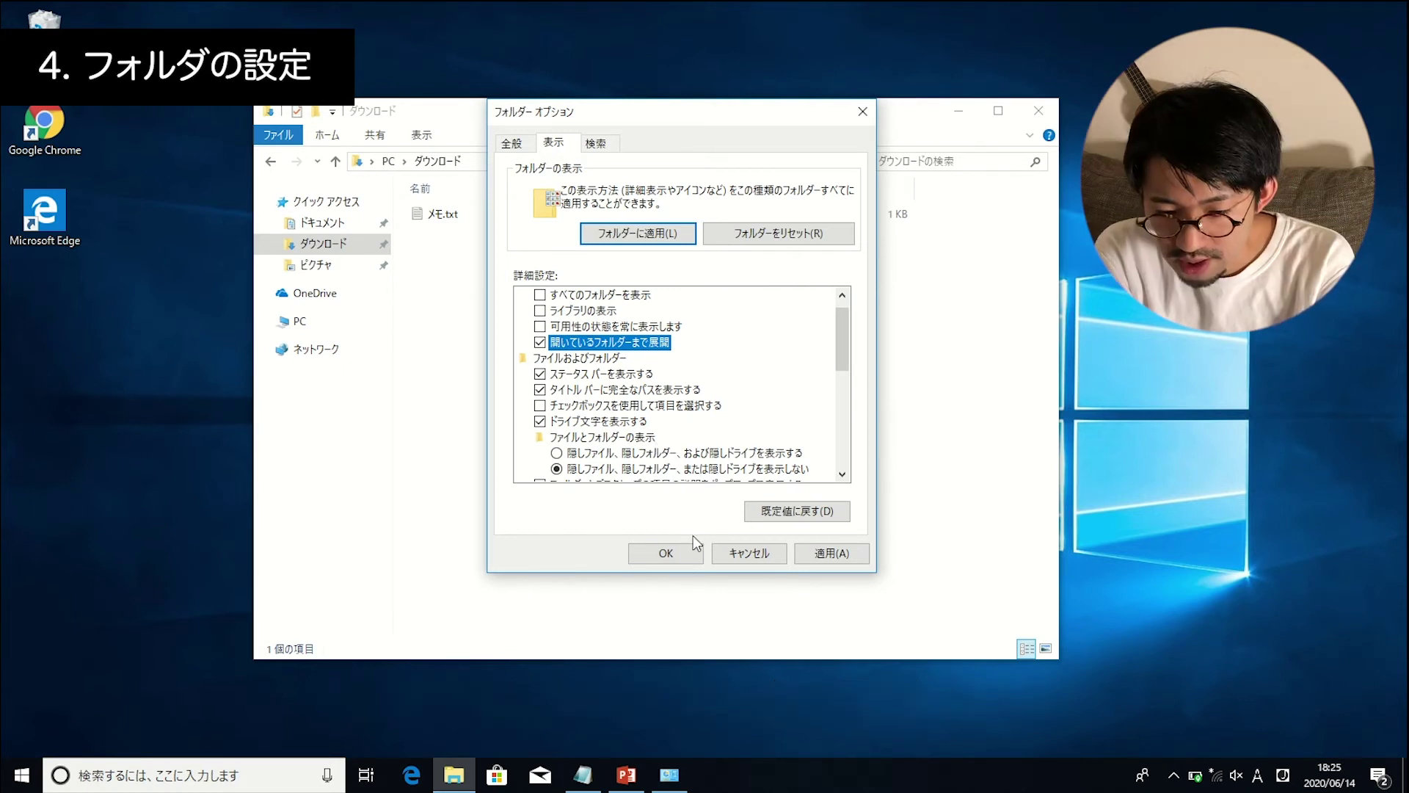
{"action": "left_click", "coordinate": [670, 553]}
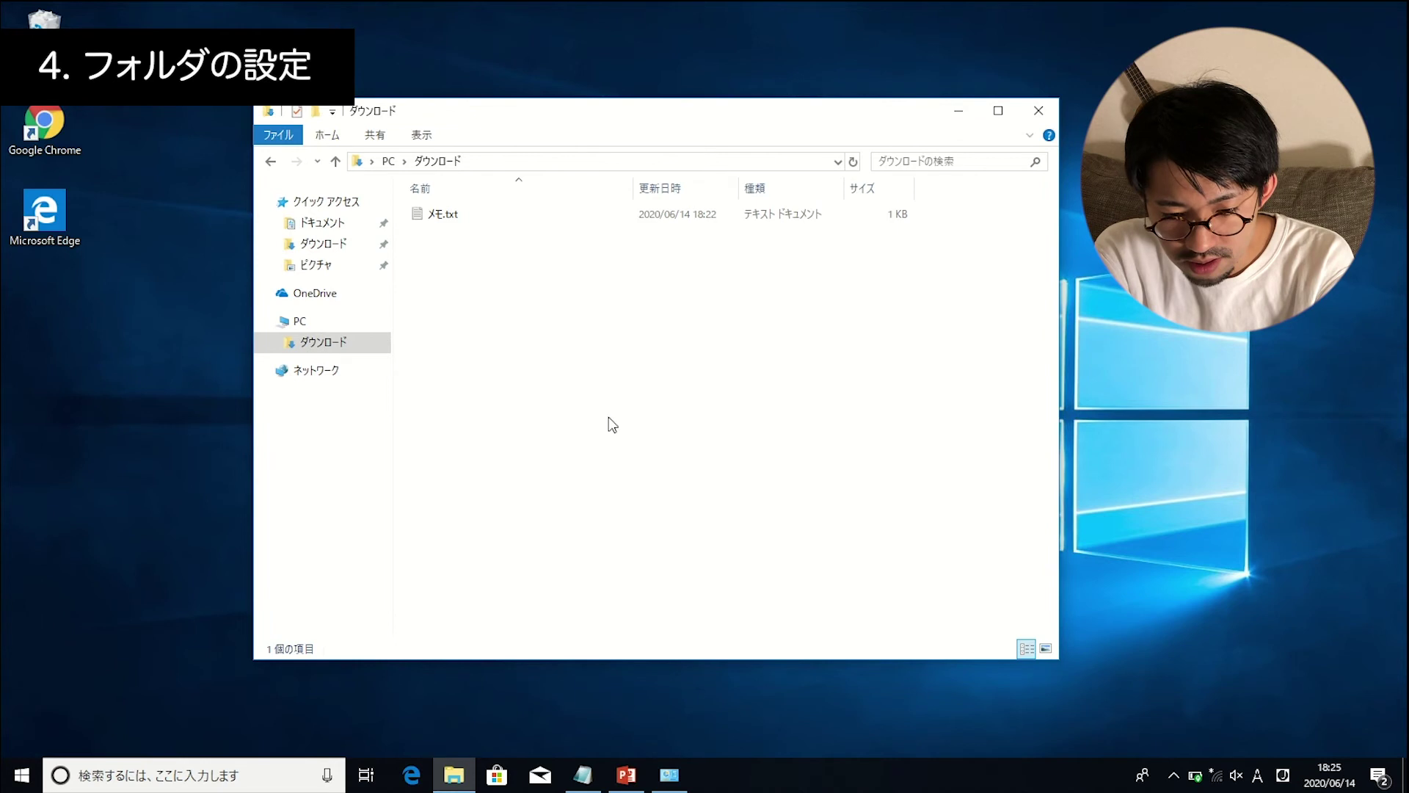